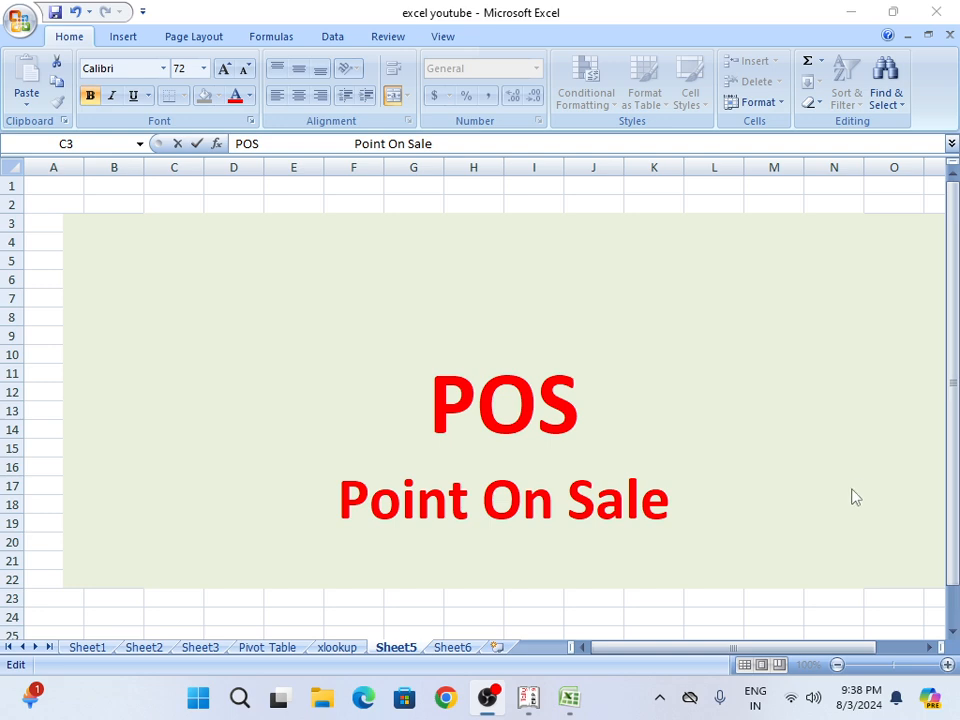
# Step: Switch from Excel to Tally.ERP 9 and start creating a new voucher type from the accounts masters
pyautogui.click(848, 50)
pyautogui.click(852, 12)
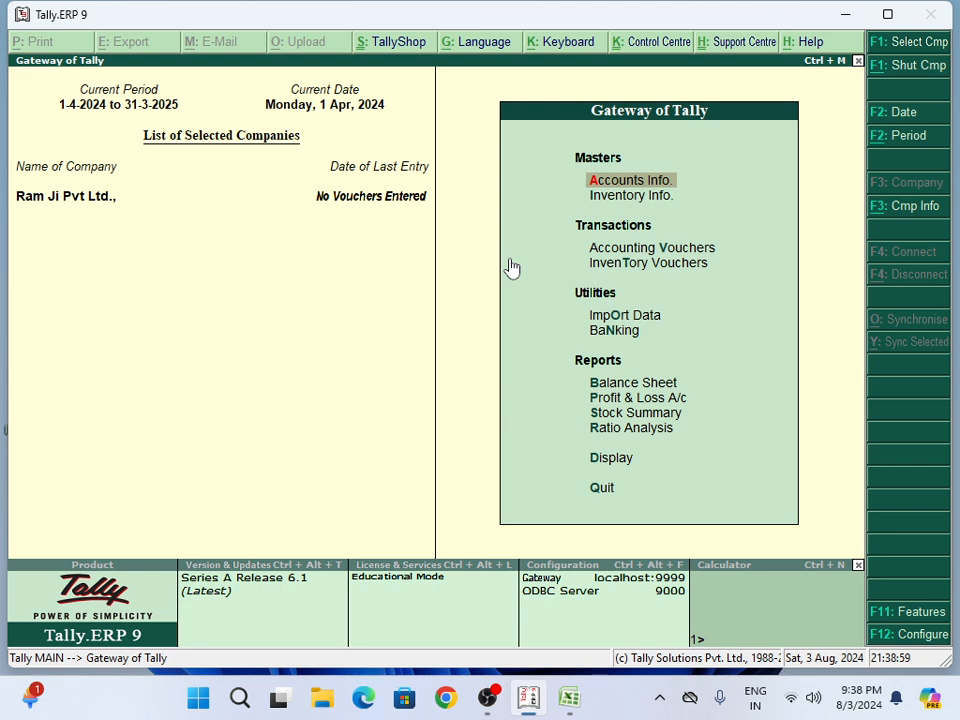
pyautogui.click(626, 184)
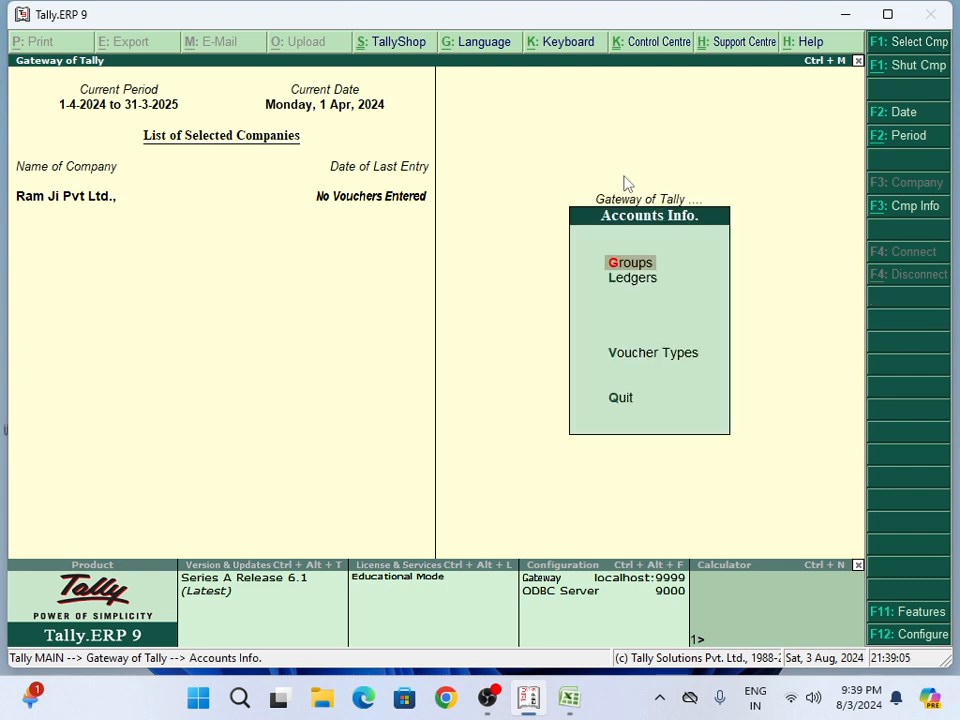
pyautogui.press('Down')
pyautogui.press('Down')
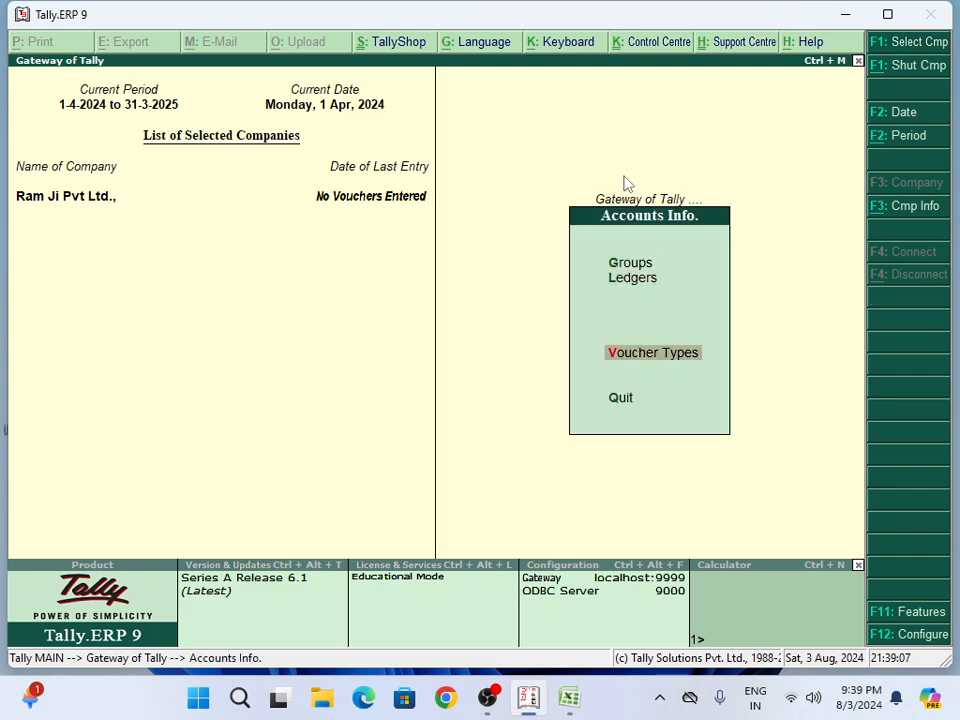
pyautogui.press('Return')
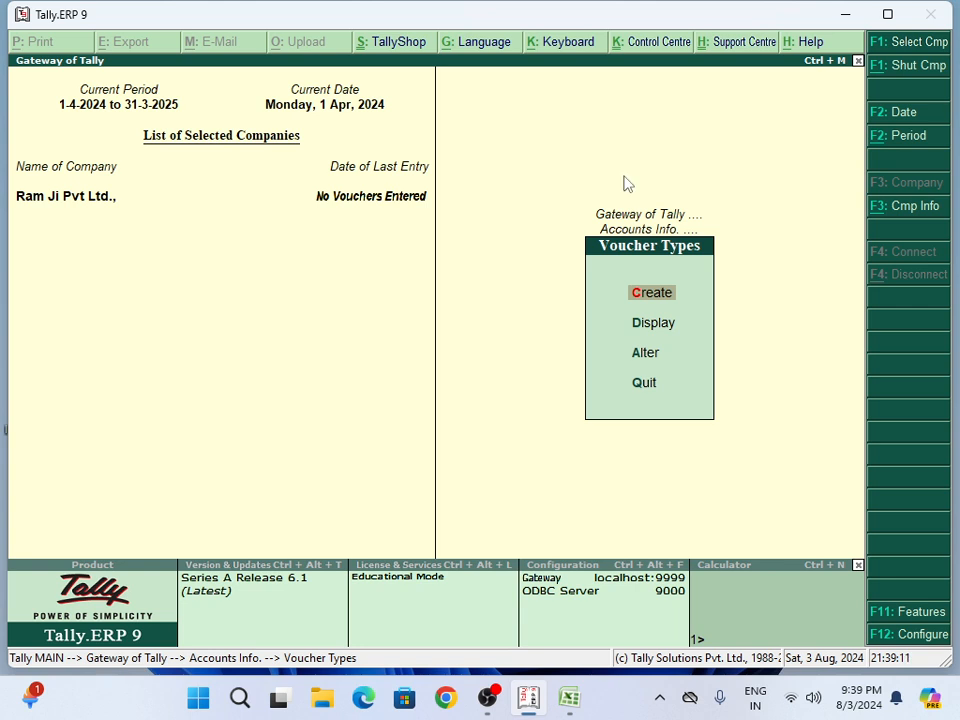
pyautogui.press('Return')
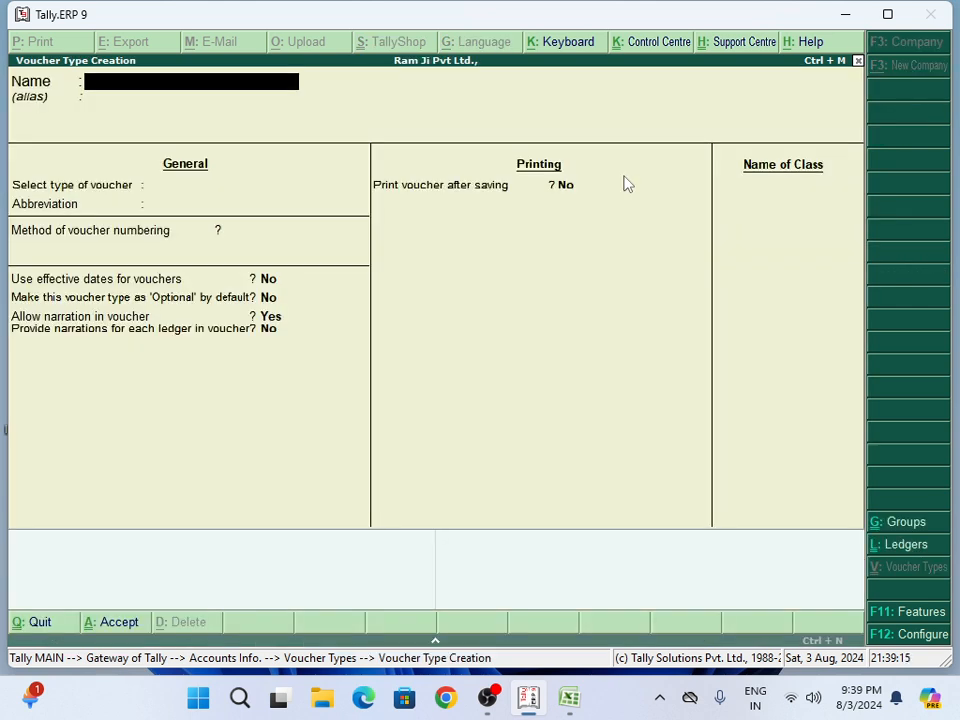
# Step: Name the new voucher type POS and give it the alias INVOICE
pyautogui.write('POS')
pyautogui.press('Return')
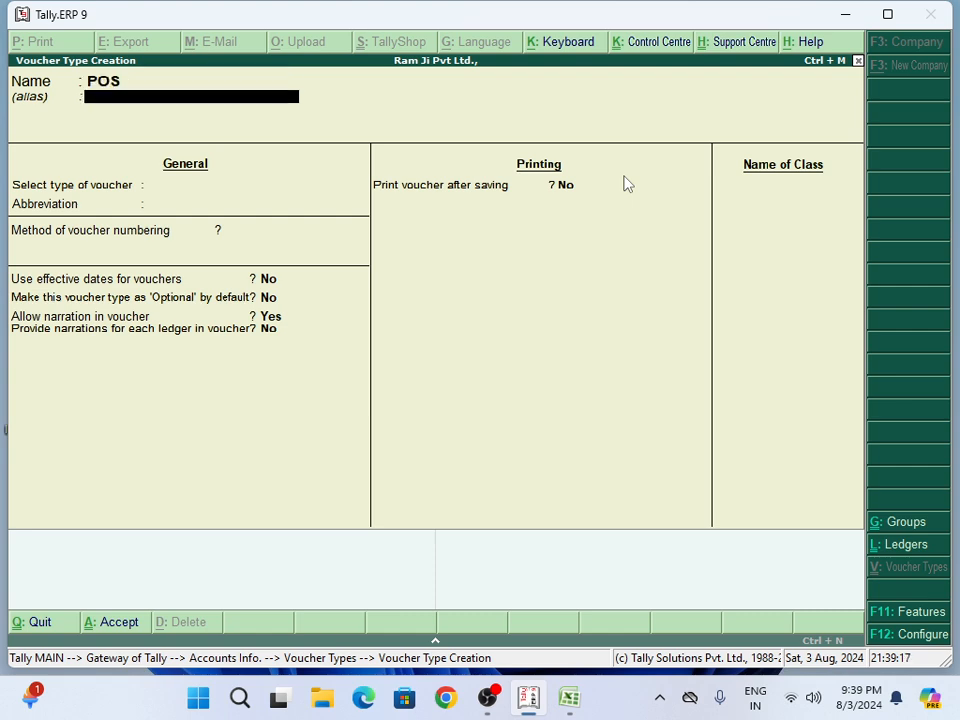
pyautogui.write('INVOICE')
pyautogui.press('Return')
pyautogui.press('Return')
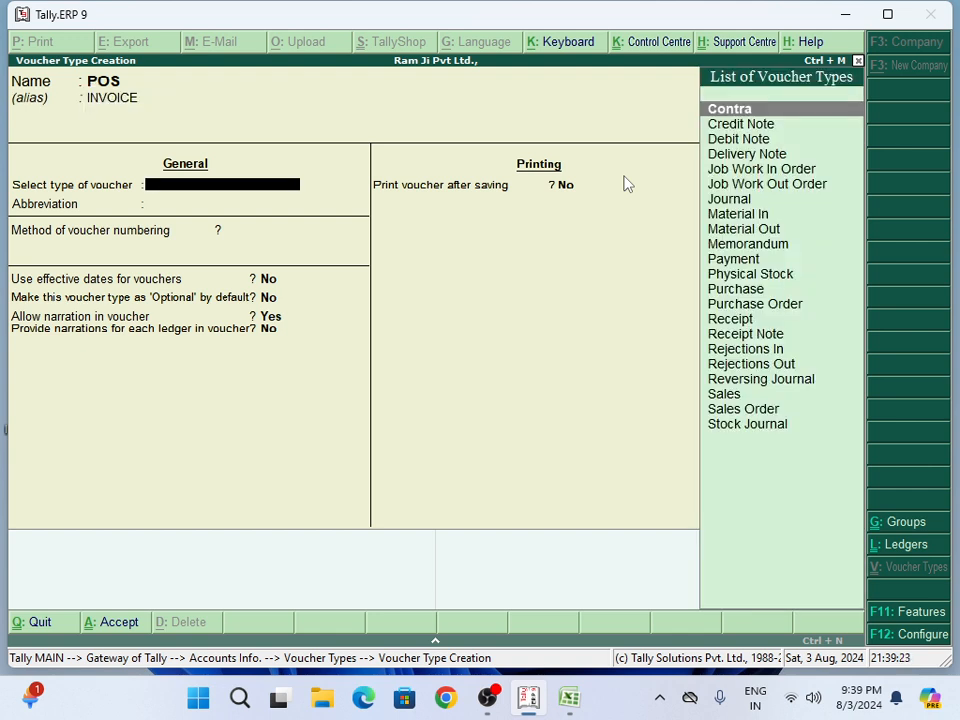
# Step: Base the voucher type on Sales, with the abbreviation POS and the Automatic numbering method
pyautogui.press('Down')
pyautogui.press('Down')
pyautogui.press('Down')
pyautogui.press('Down')
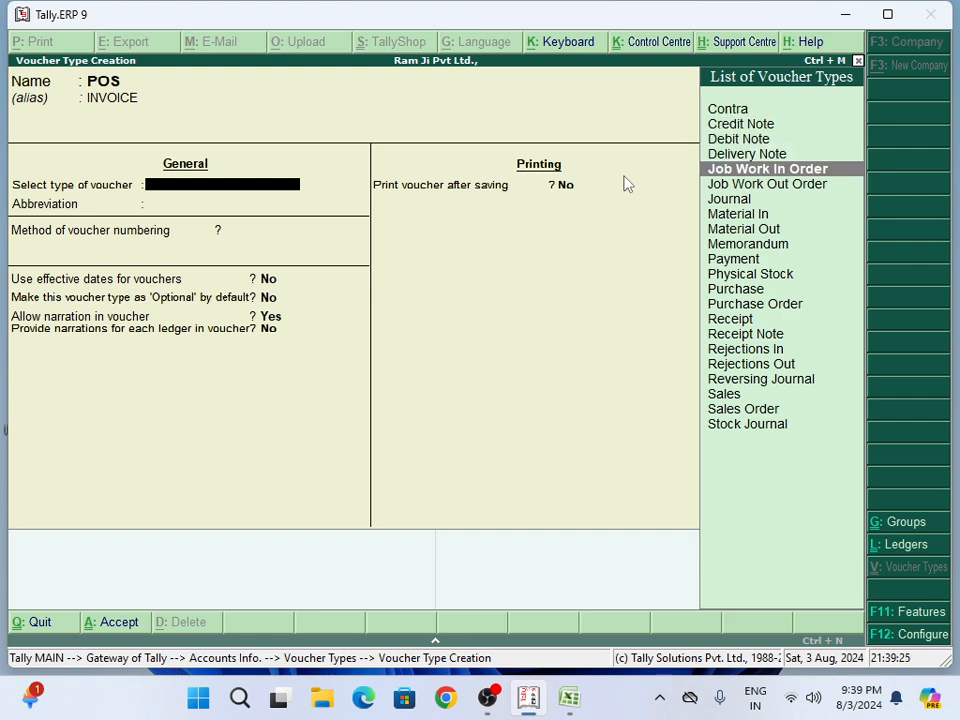
pyautogui.write('S')
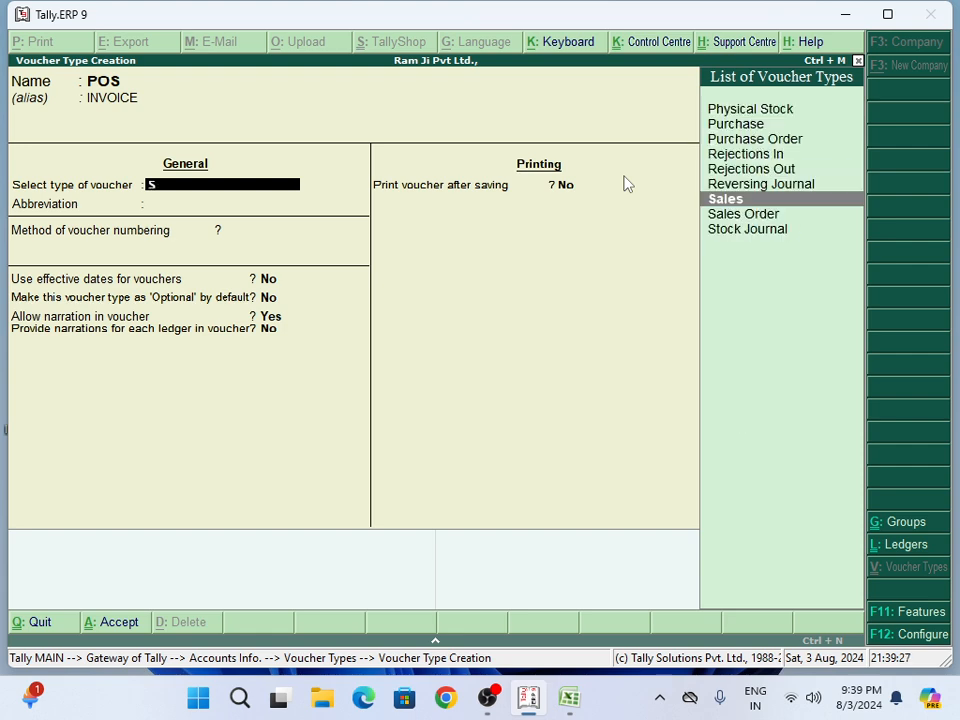
pyautogui.press('Return')
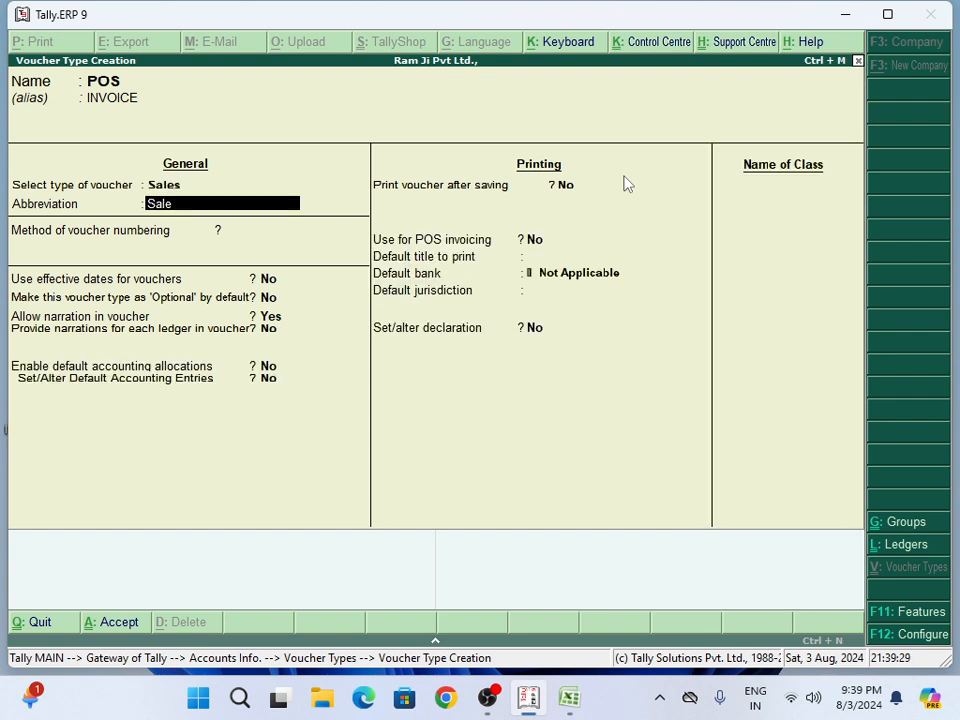
pyautogui.write('POS')
pyautogui.press('Return')
pyautogui.press('Return')
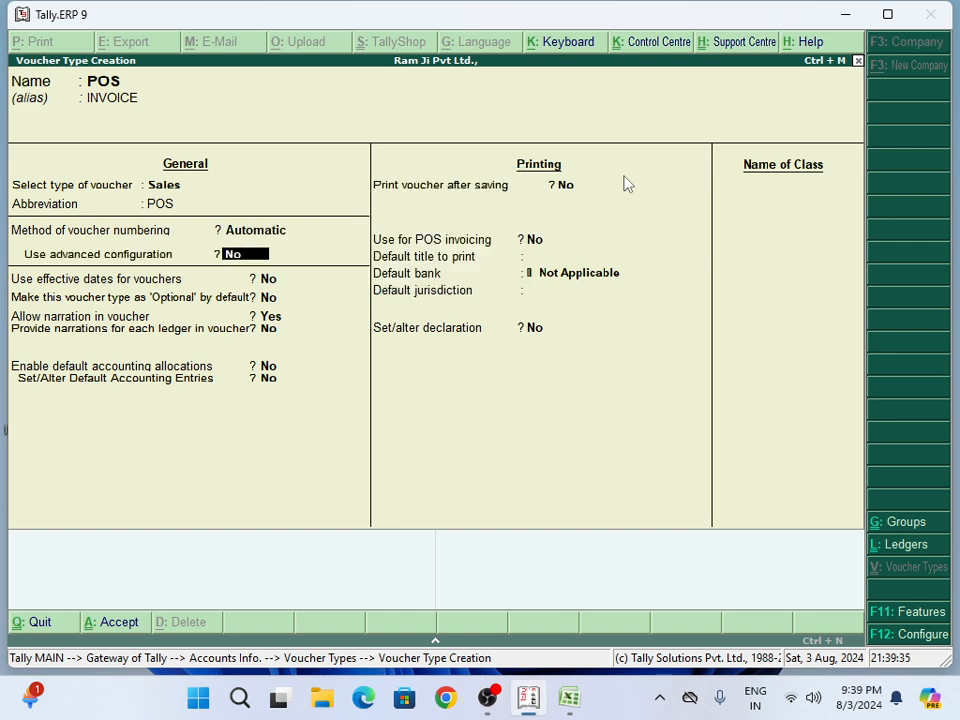
# Step: Keep the remaining general defaults and enable both printing the voucher after saving and its use for POS invoicing
pyautogui.press('Return')
pyautogui.press('Return')
pyautogui.press('Return')
pyautogui.press('Return')
pyautogui.press('Return')
pyautogui.press('Return')
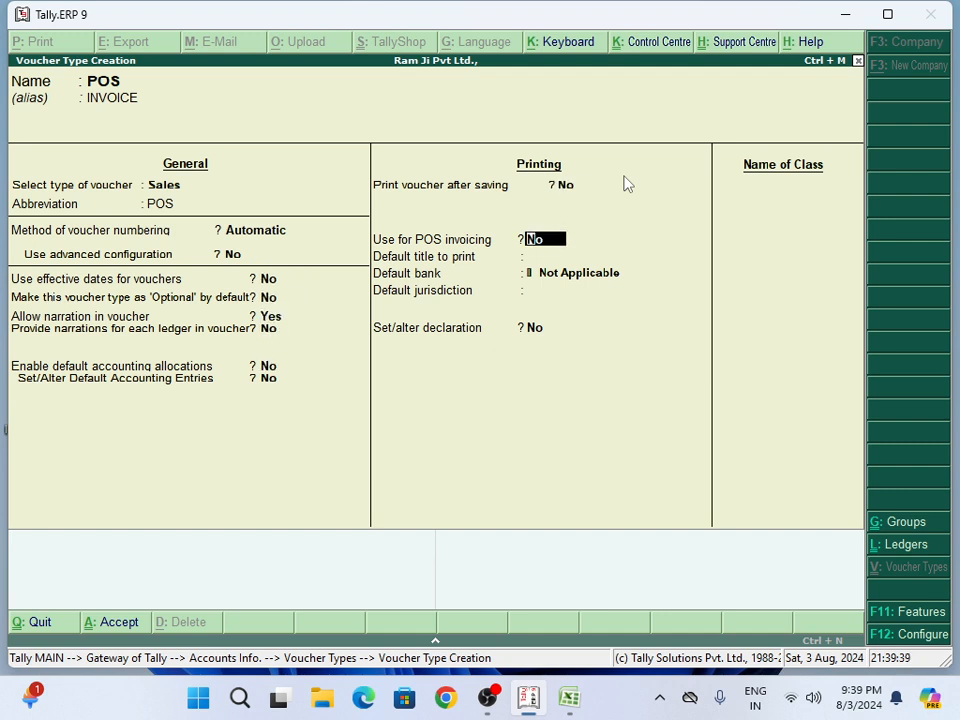
pyautogui.press('BackSpace')
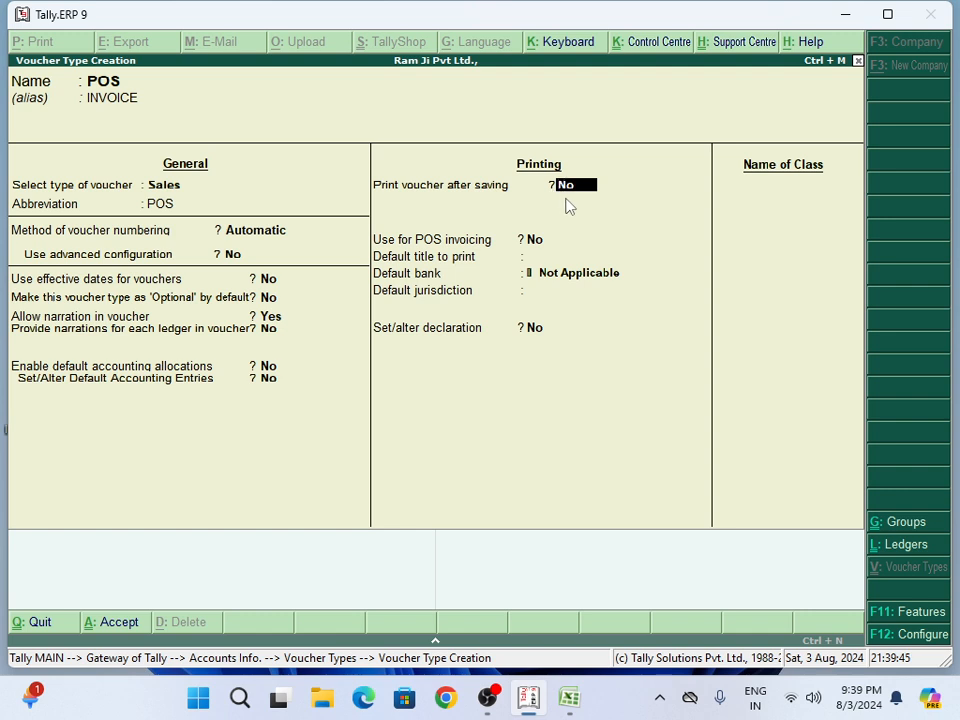
pyautogui.write('y')
pyautogui.press('Return')
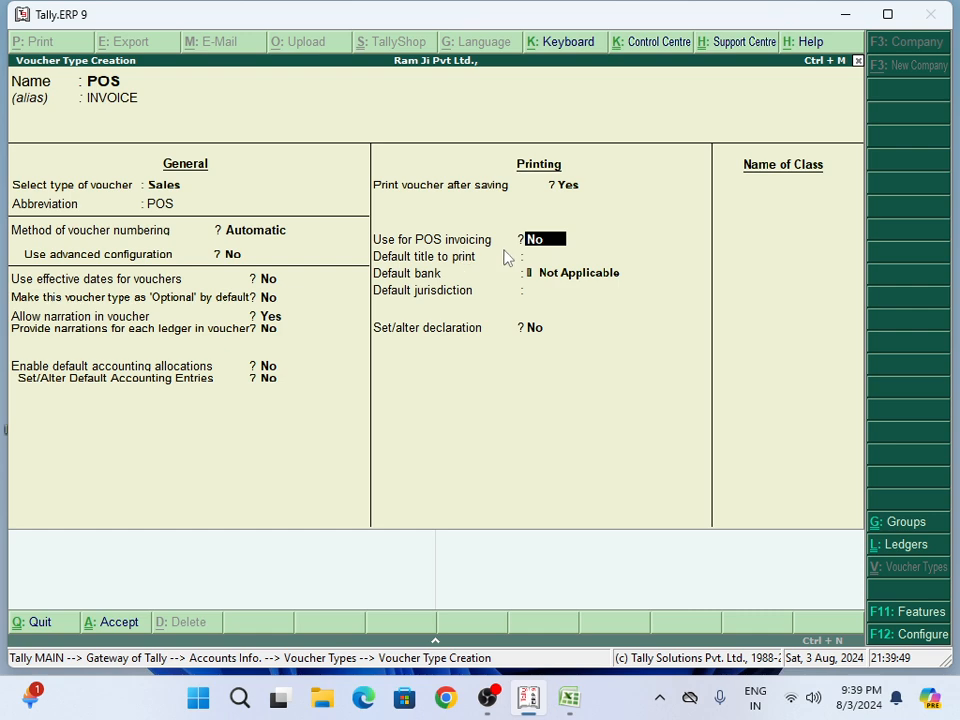
pyautogui.write('y')
pyautogui.press('Return')
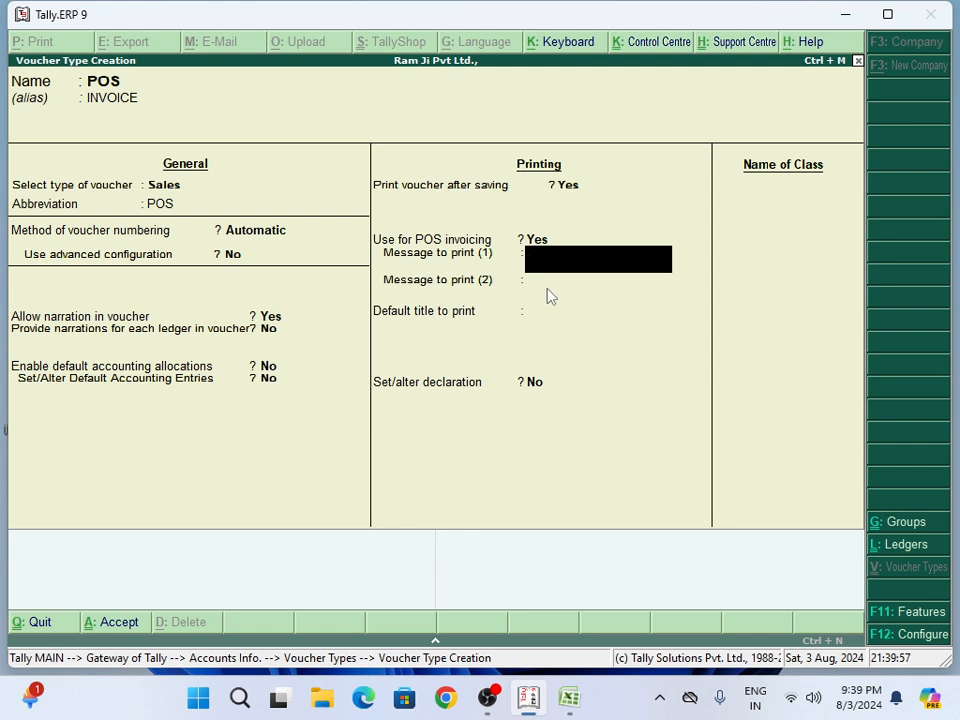
# Step: Set the first print message to "Thank You" and the second to "Visit Again", leaving the default print title blank
pyautogui.write('Thank You')
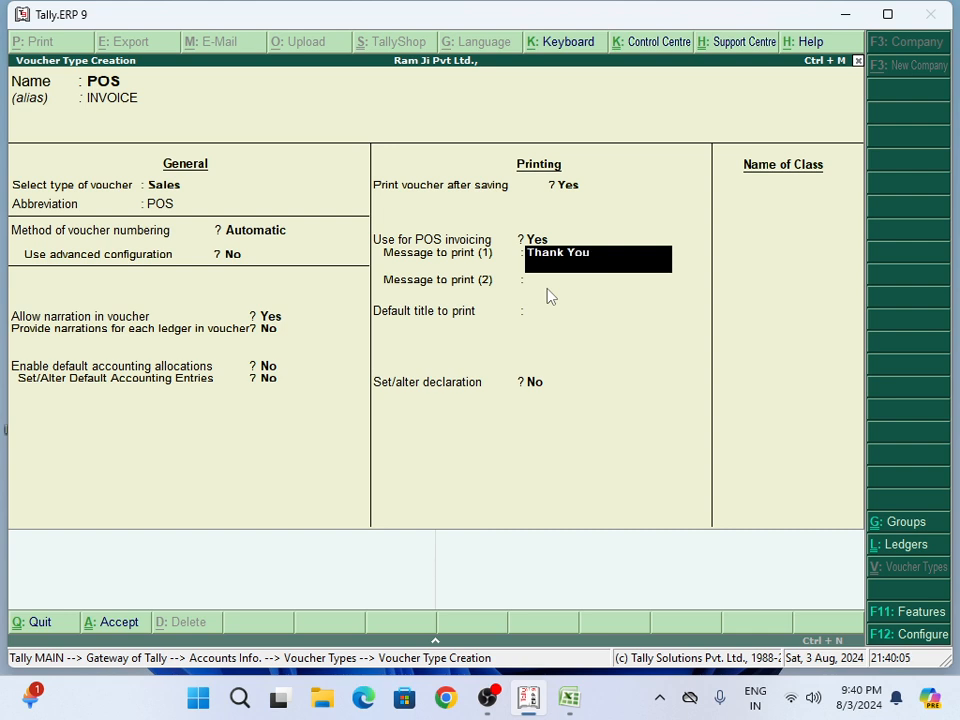
pyautogui.press('Return')
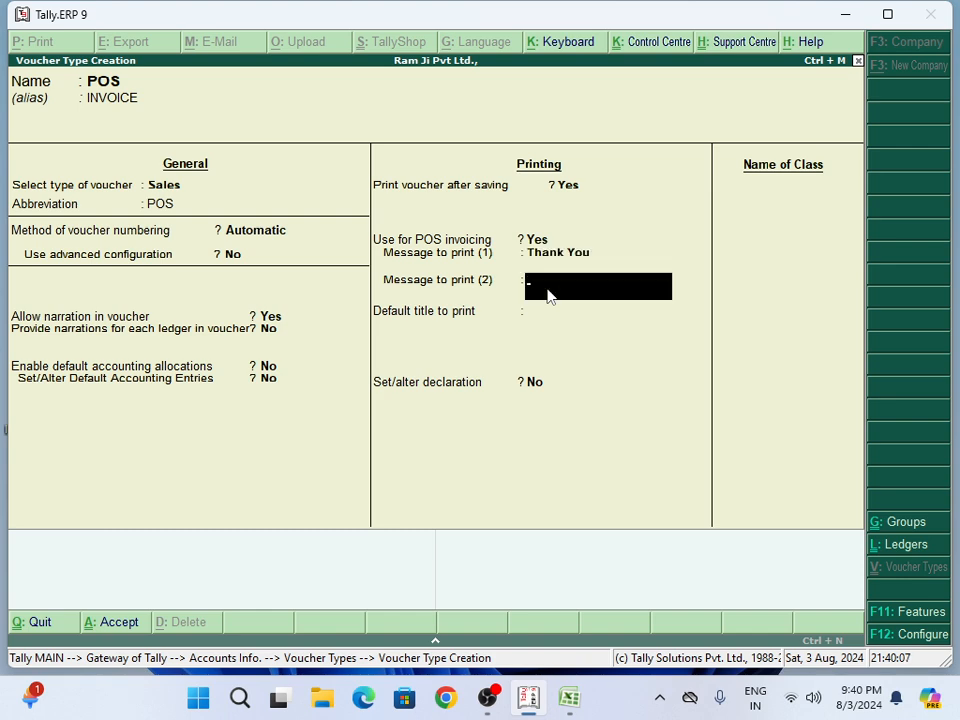
pyautogui.write('Visit Again')
pyautogui.press('Return')
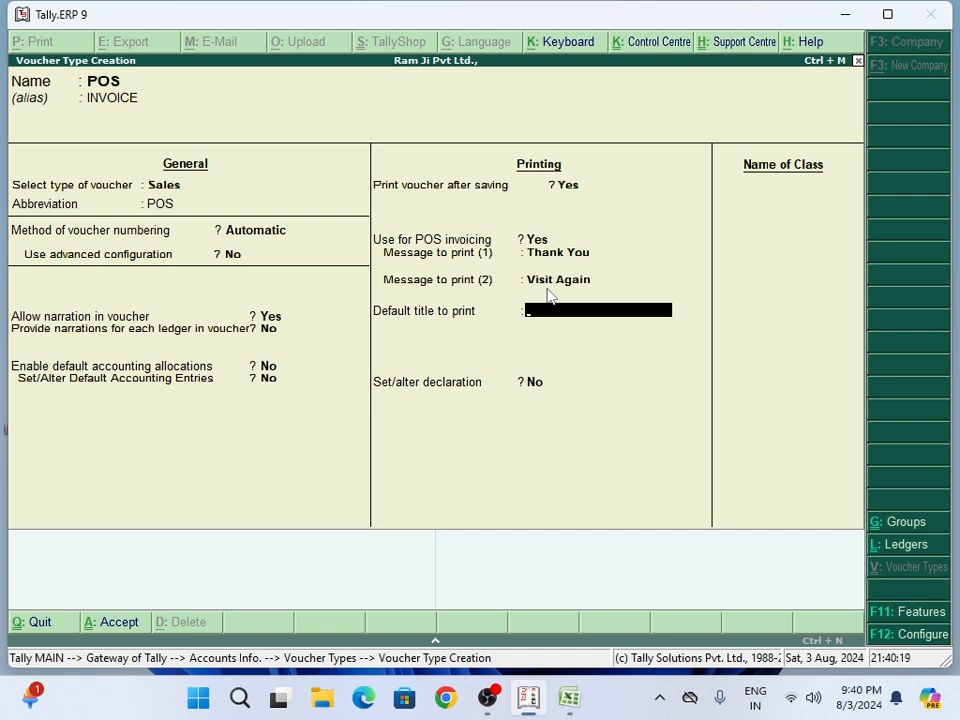
pyautogui.press('Return')
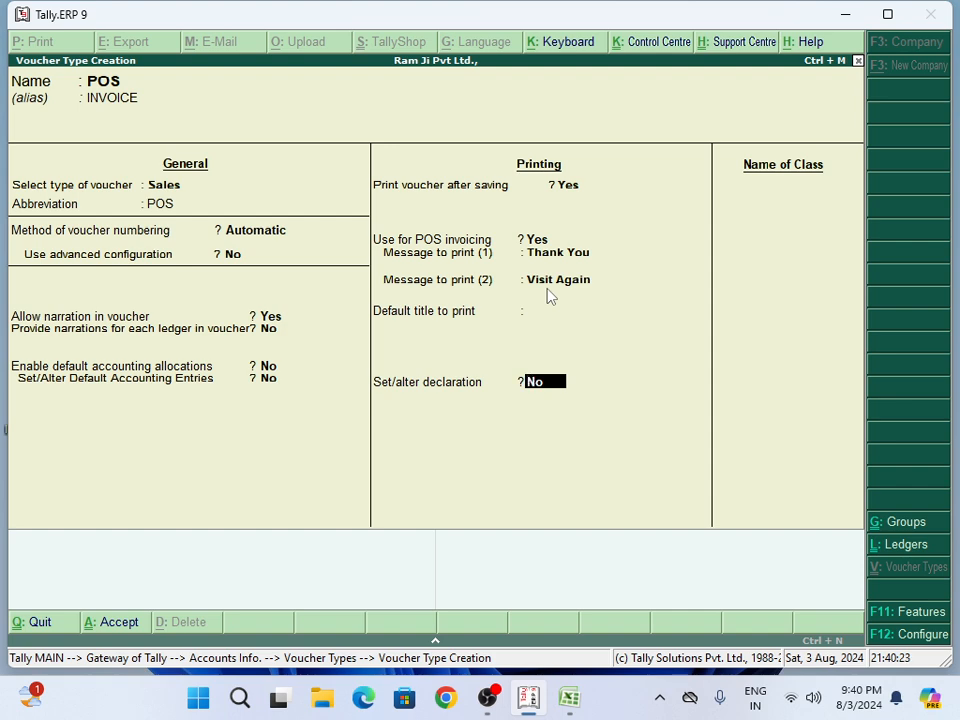
# Step: Enable the voucher type's declaration and replace its text with "Once goods Sold should not be Return Only Exchange at a Particular day"
pyautogui.write('yes')
pyautogui.press('Return')
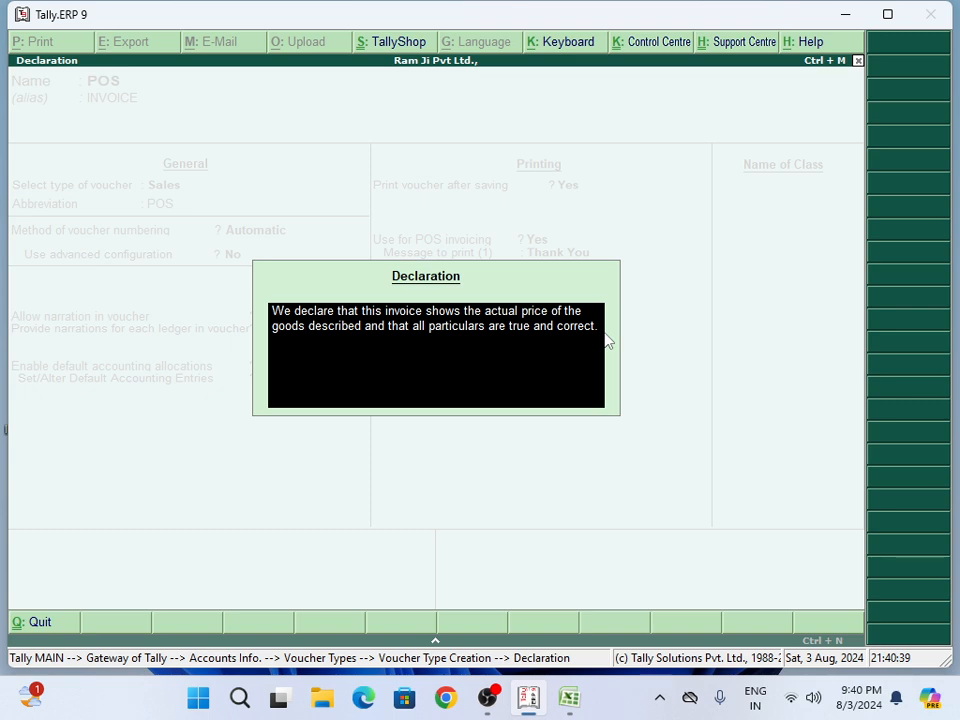
pyautogui.press('BackSpace')
pyautogui.press('BackSpace')
pyautogui.press('BackSpace')
pyautogui.press('BackSpace')
pyautogui.press('BackSpace')
pyautogui.press('BackSpace')
pyautogui.press('BackSpace')
pyautogui.press('BackSpace')
pyautogui.press('BackSpace')
pyautogui.press('BackSpace')
pyautogui.press('BackSpace')
pyautogui.press('BackSpace')
pyautogui.press('BackSpace')
pyautogui.press('BackSpace')
pyautogui.press('BackSpace')
pyautogui.press('BackSpace')
pyautogui.press('BackSpace')
pyautogui.press('BackSpace')
pyautogui.press('BackSpace')
pyautogui.press('BackSpace')
pyautogui.press('BackSpace')
pyautogui.press('BackSpace')
pyautogui.press('BackSpace')
pyautogui.press('BackSpace')
pyautogui.press('BackSpace')
pyautogui.press('BackSpace')
pyautogui.press('BackSpace')
pyautogui.press('BackSpace')
pyautogui.press('BackSpace')
pyautogui.press('BackSpace')
pyautogui.press('BackSpace')
pyautogui.press('BackSpace')
pyautogui.press('BackSpace')
pyautogui.press('BackSpace')
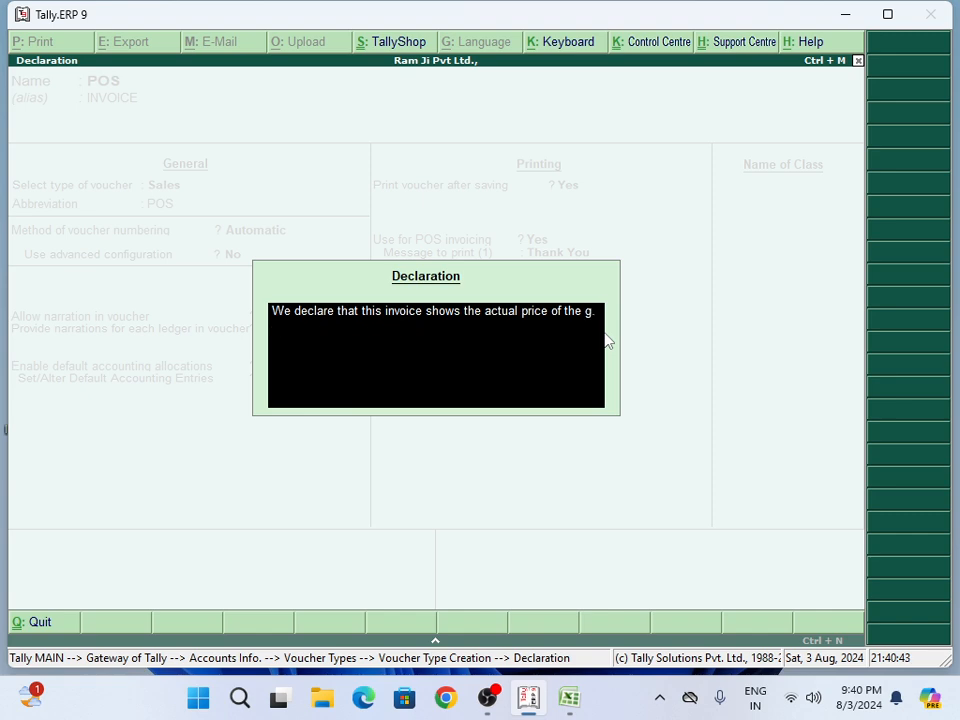
pyautogui.press('BackSpace')
pyautogui.press('BackSpace')
pyautogui.press('BackSpace')
pyautogui.press('BackSpace')
pyautogui.press('BackSpace')
pyautogui.press('BackSpace')
pyautogui.press('BackSpace')
pyautogui.press('BackSpace')
pyautogui.press('BackSpace')
pyautogui.press('BackSpace')
pyautogui.press('BackSpace')
pyautogui.press('BackSpace')
pyautogui.press('BackSpace')
pyautogui.press('BackSpace')
pyautogui.press('BackSpace')
pyautogui.press('BackSpace')
pyautogui.press('BackSpace')
pyautogui.press('BackSpace')
pyautogui.press('BackSpace')
pyautogui.press('BackSpace')
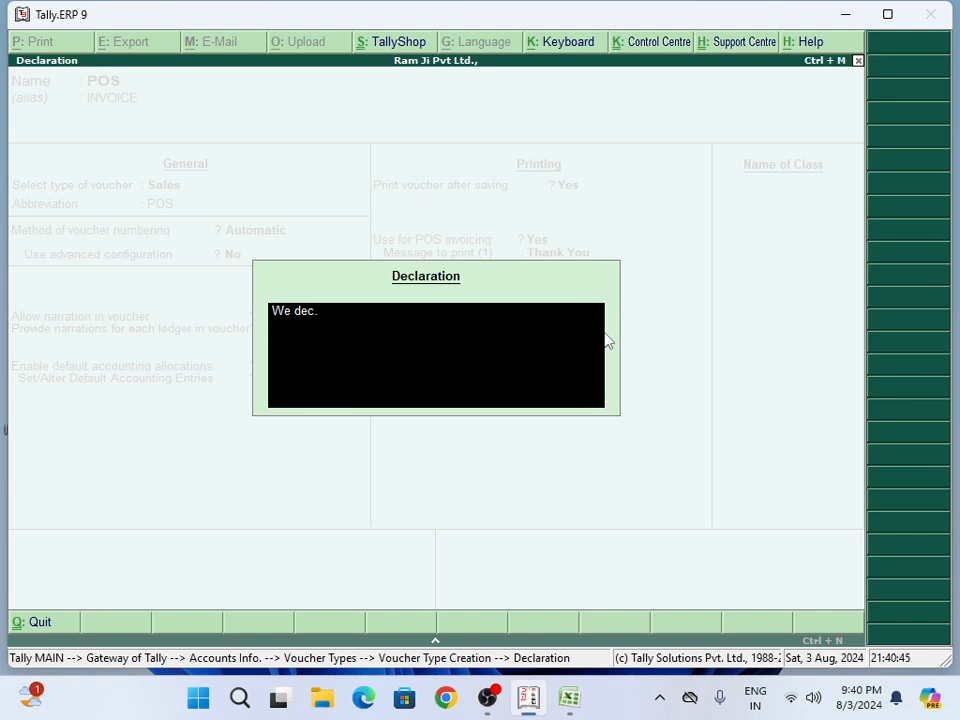
pyautogui.press('BackSpace')
pyautogui.press('BackSpace')
pyautogui.press('BackSpace')
pyautogui.write('Once goods Sol')
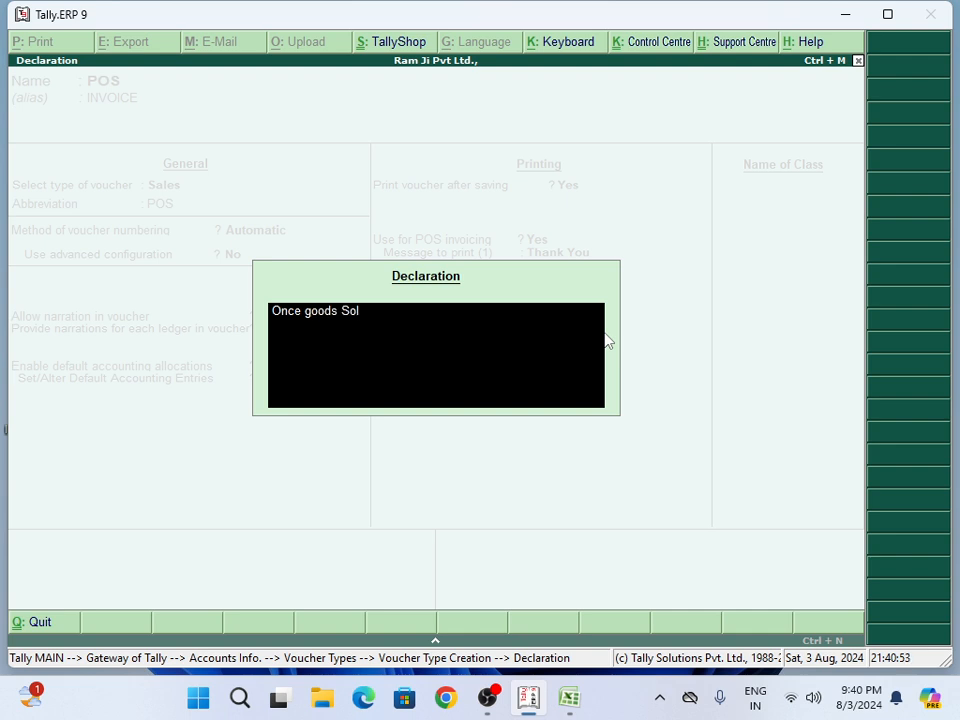
pyautogui.write('d should not be Retur')
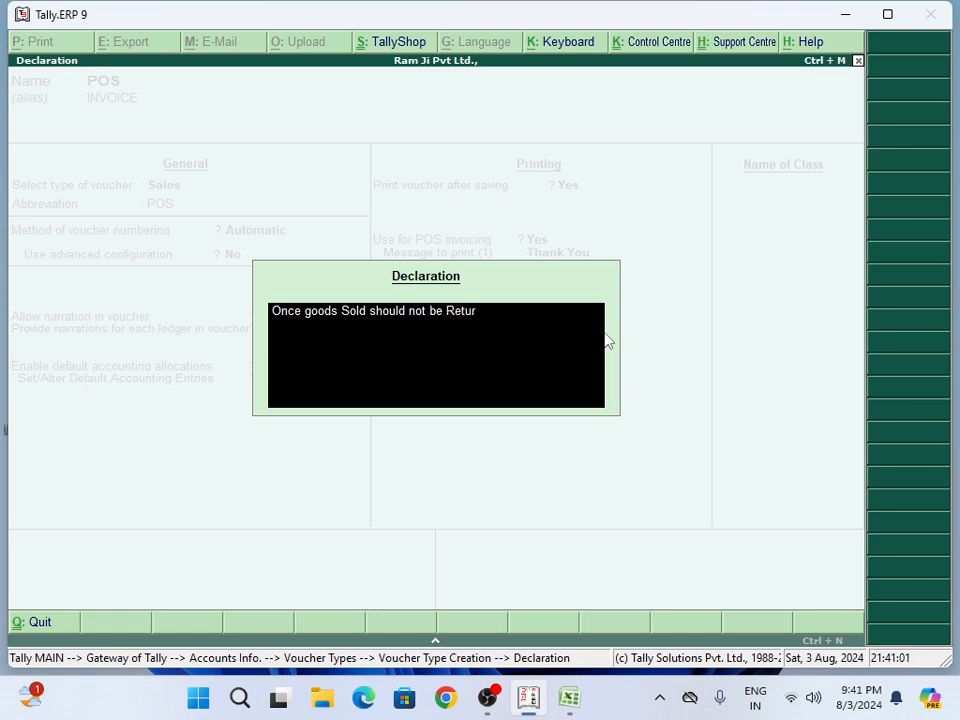
pyautogui.write('n Only Exchange at')
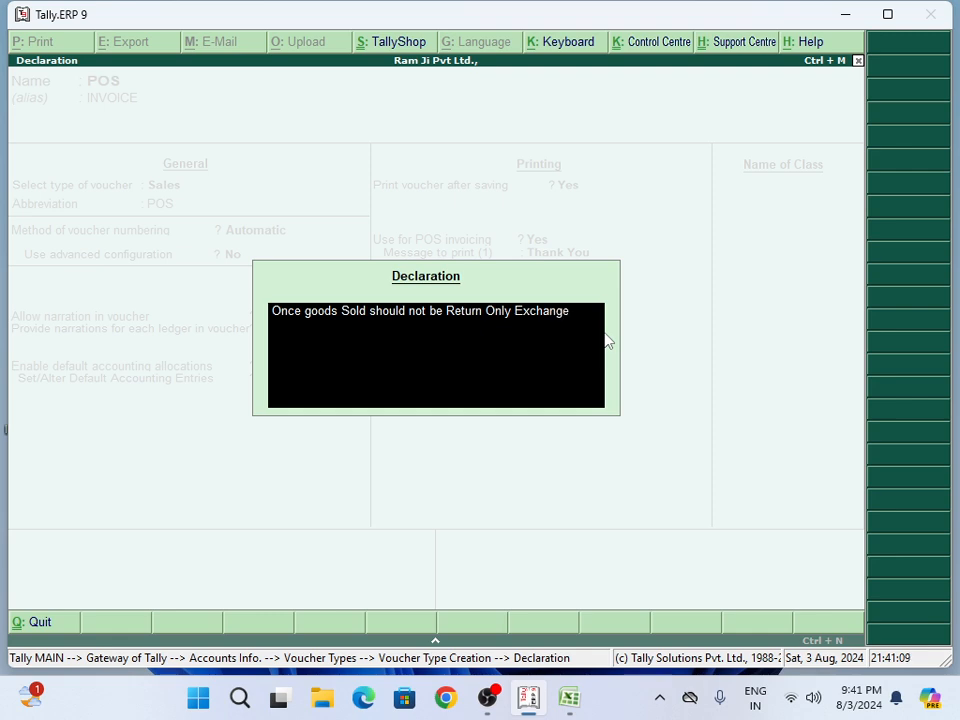
pyautogui.write(' a Particular day')
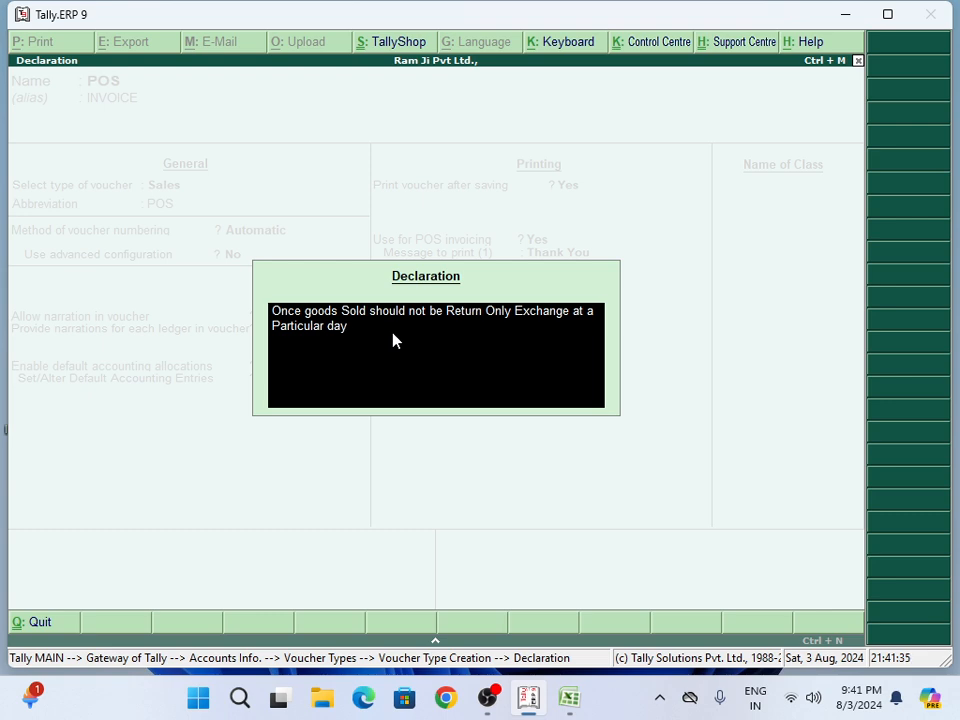
pyautogui.press('Return')
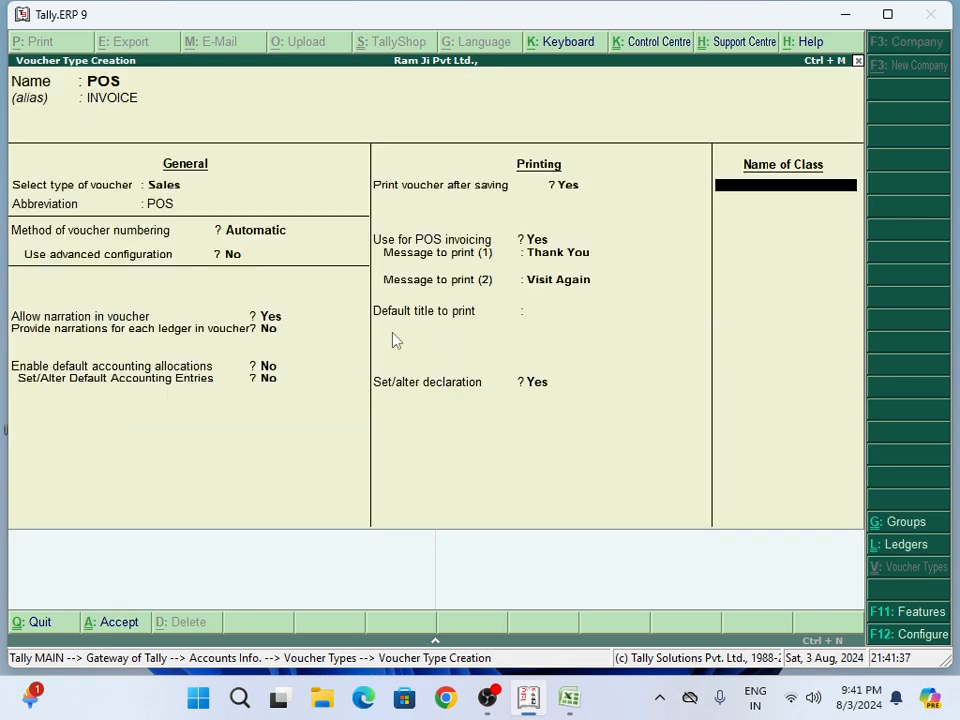
# Step: Save the POS voucher type without a class name and return to the Gateway of Tally
pyautogui.press('Return')
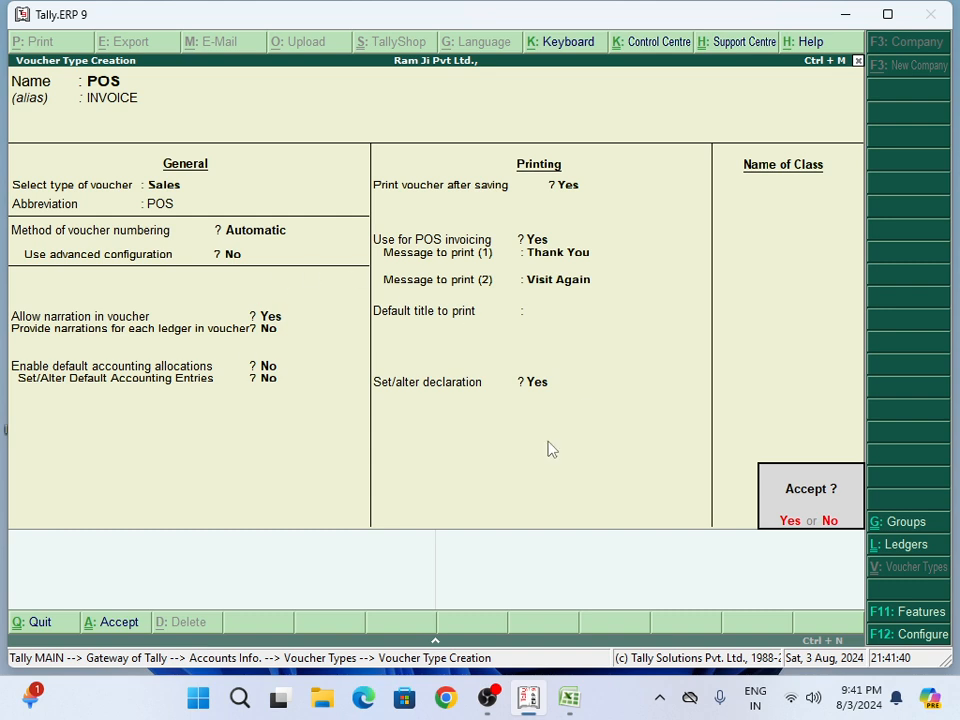
pyautogui.press('y')
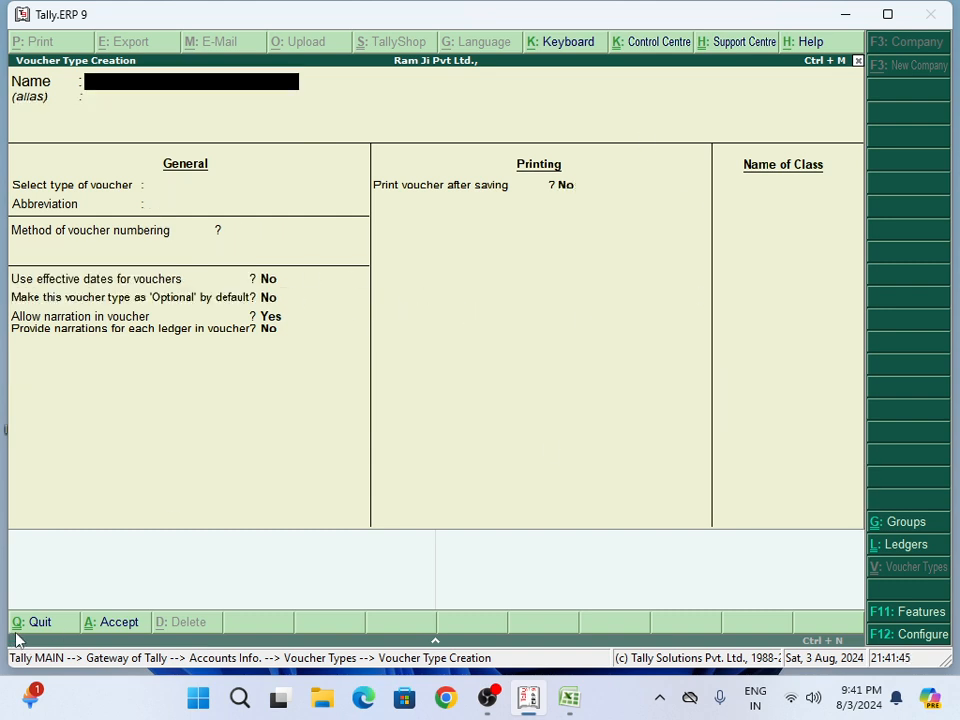
pyautogui.press('Escape')
pyautogui.press('y')
pyautogui.press('Escape')
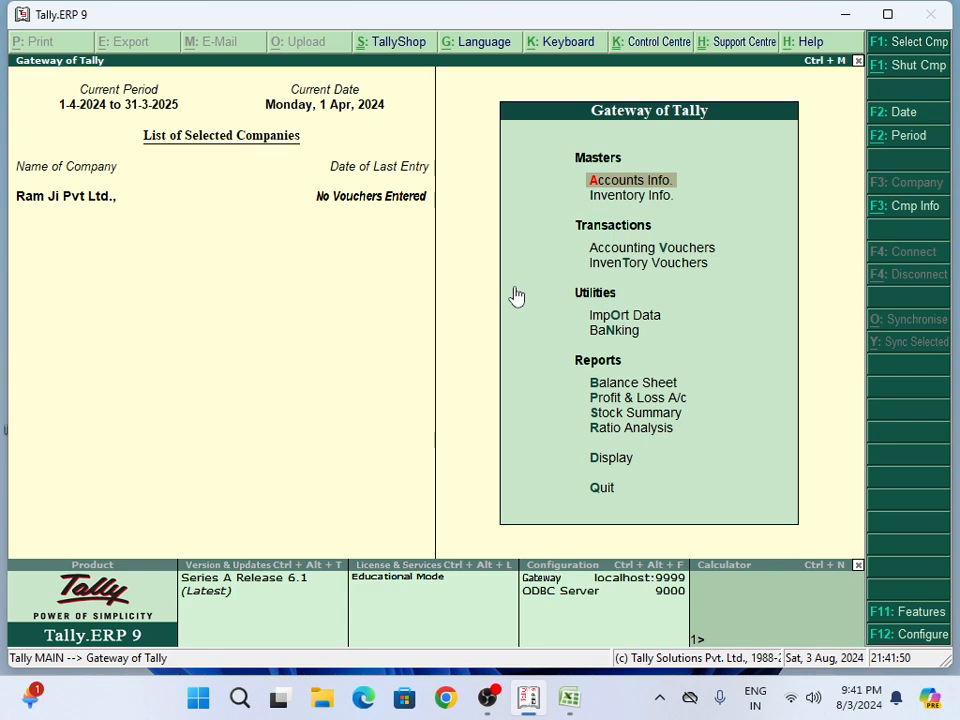
# Step: Start a new accounting voucher and change its type to the POS sales voucher
pyautogui.press('Down')
pyautogui.press('Down')
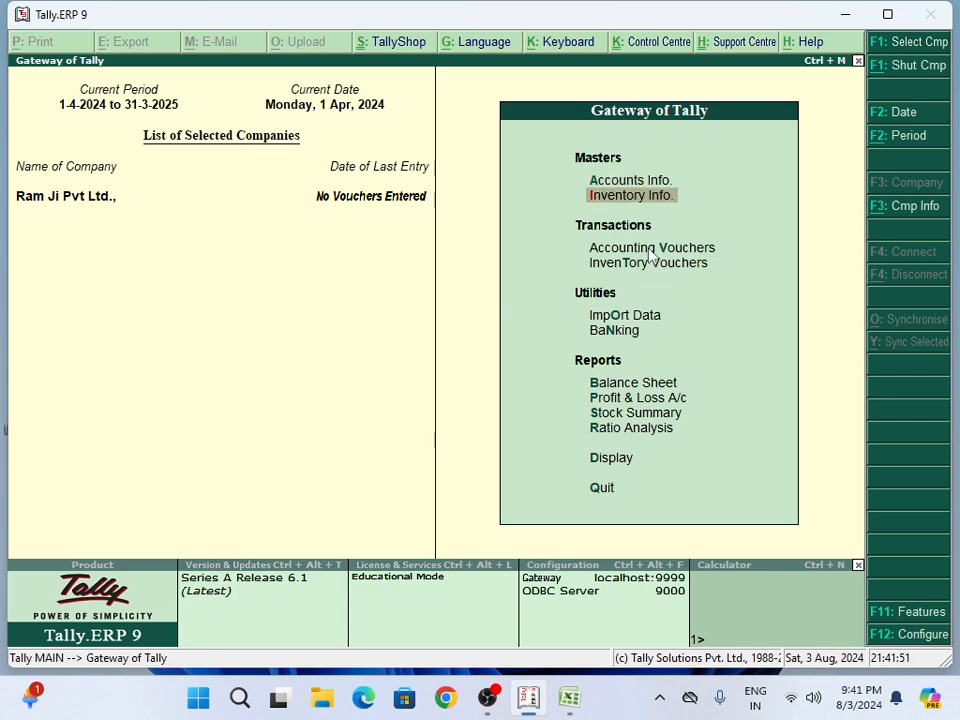
pyautogui.press('Return')
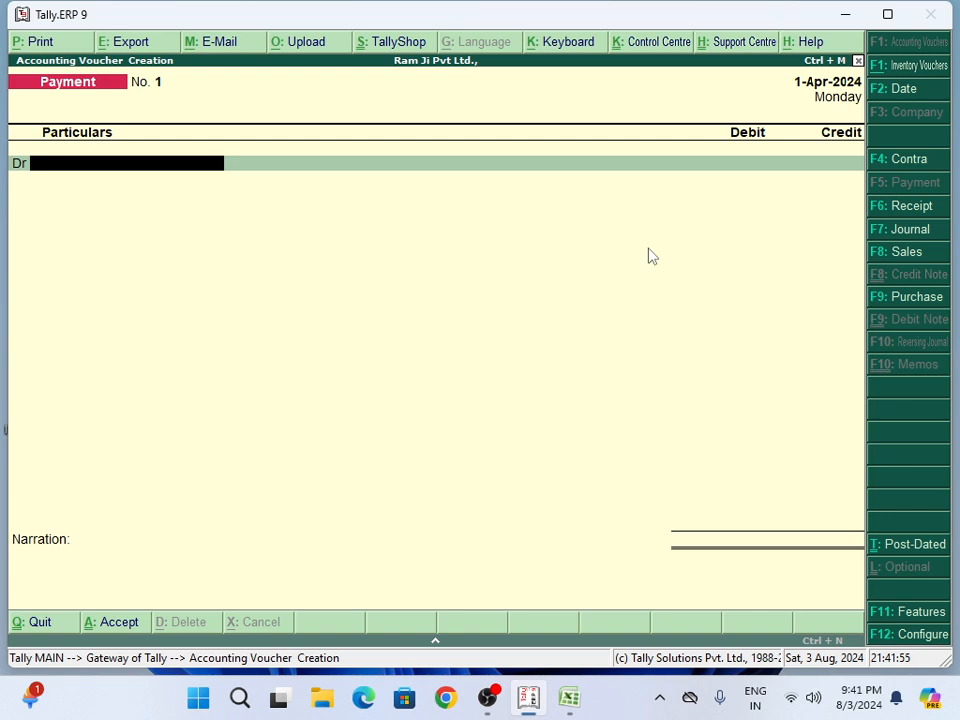
pyautogui.press('F8')
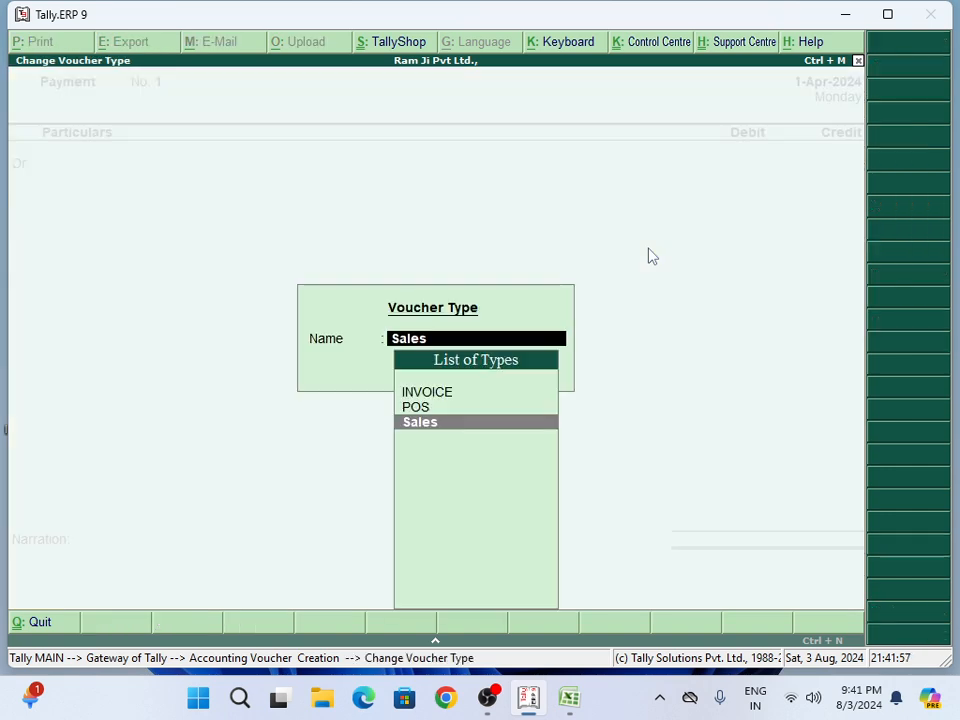
pyautogui.press('Up')
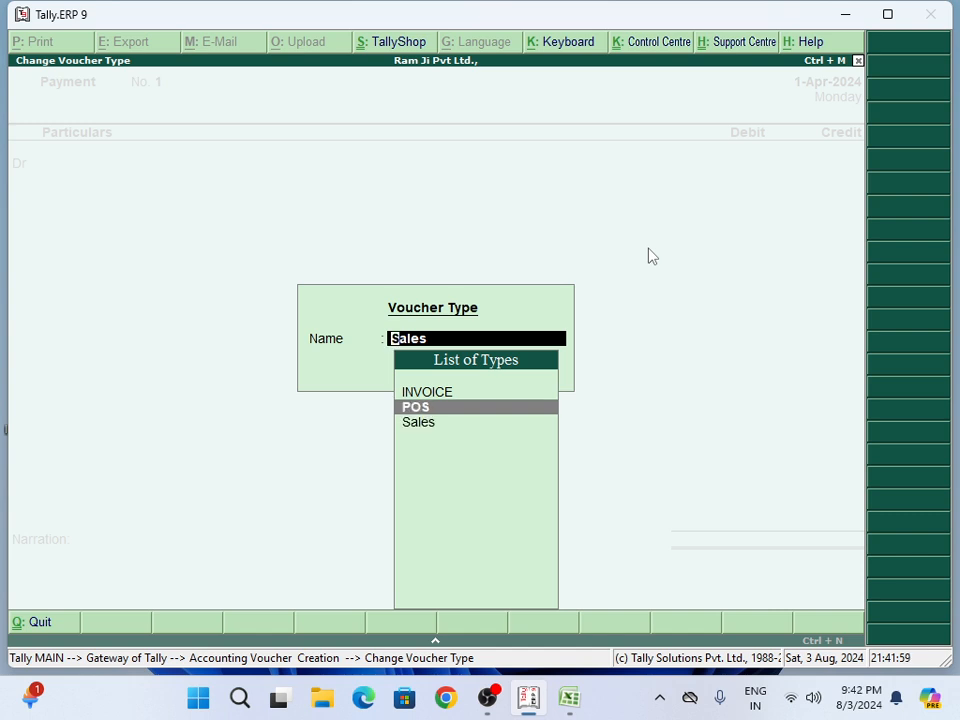
pyautogui.press('Return')
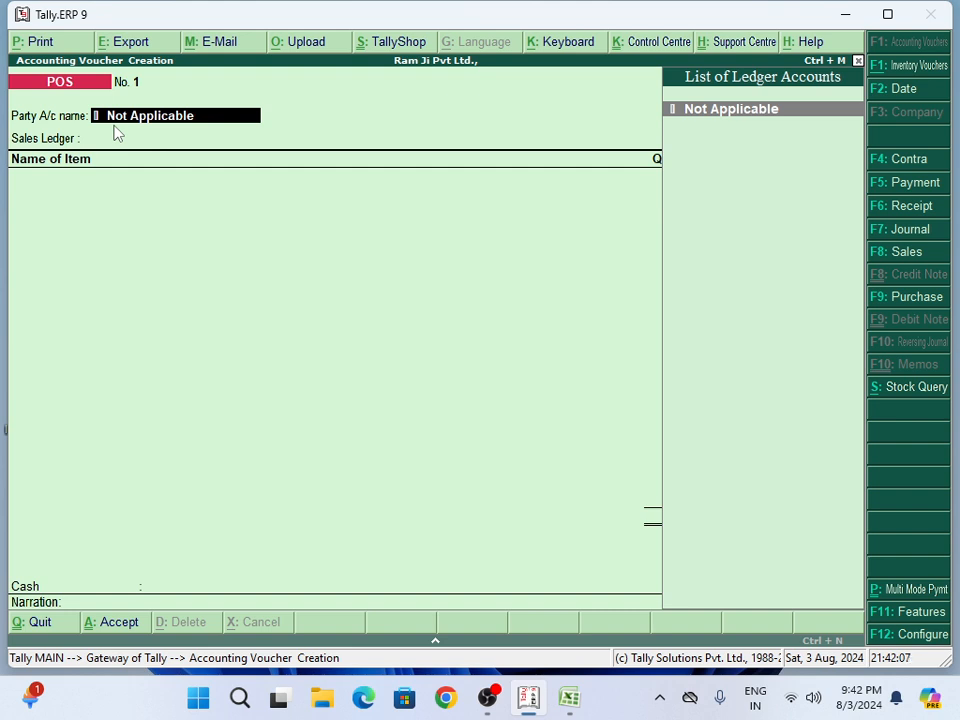
# Step: Create a party ledger from the voucher with the customer's name, grouped under Sundry Creditors
pyautogui.hotkey('alt', 'c')
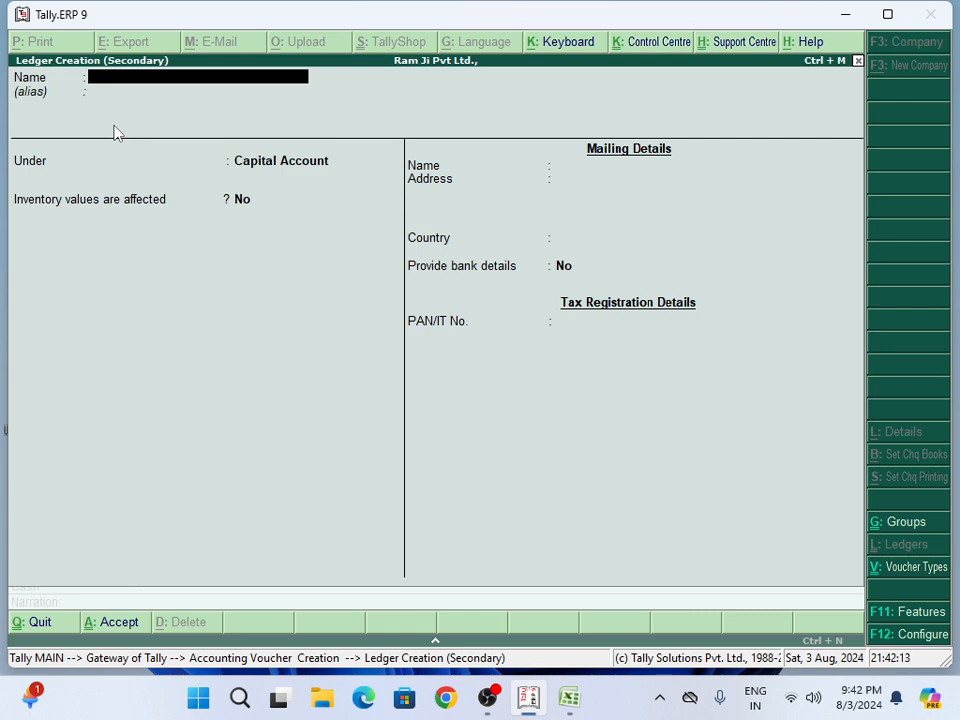
pyautogui.write('Vipin')
pyautogui.press('Return')
pyautogui.press('Return')
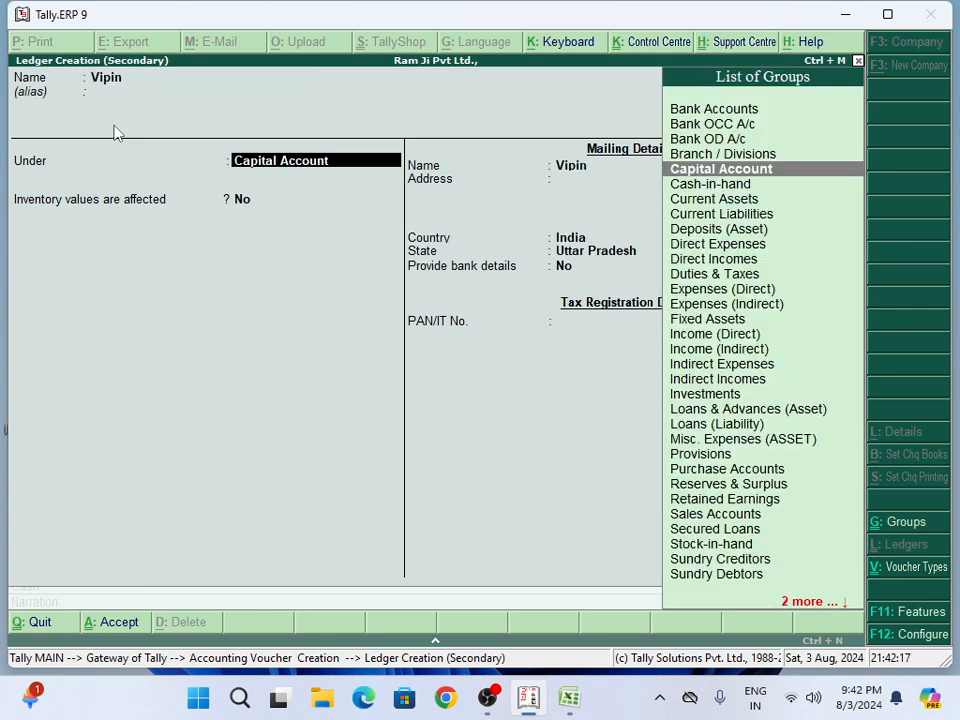
pyautogui.write('S')
pyautogui.press('Down')
pyautogui.press('Down')
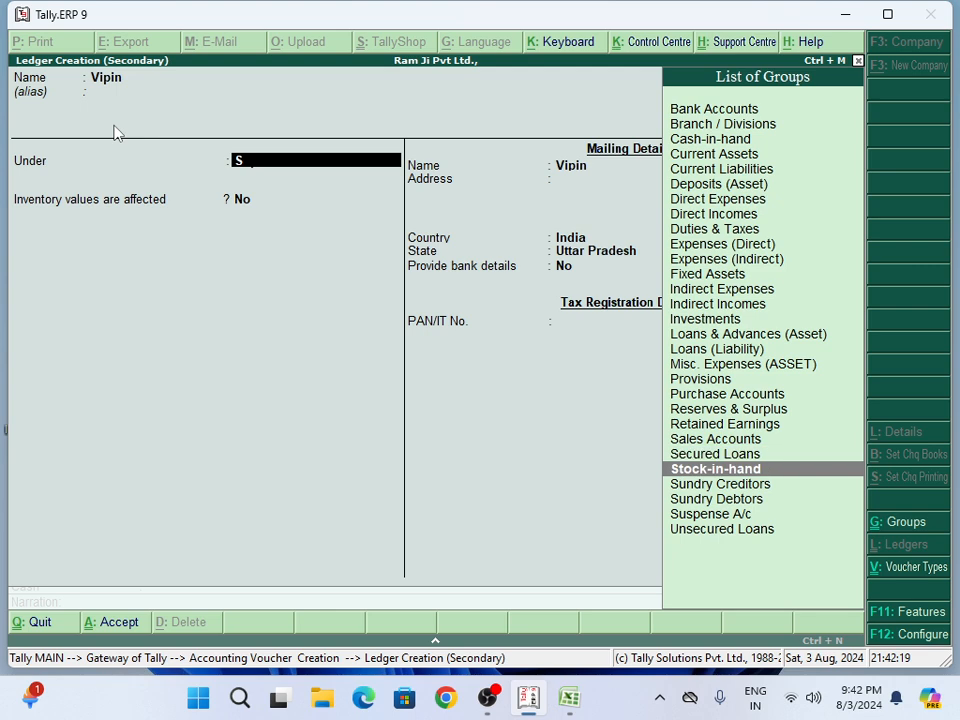
pyautogui.press('Down')
pyautogui.press('Return')
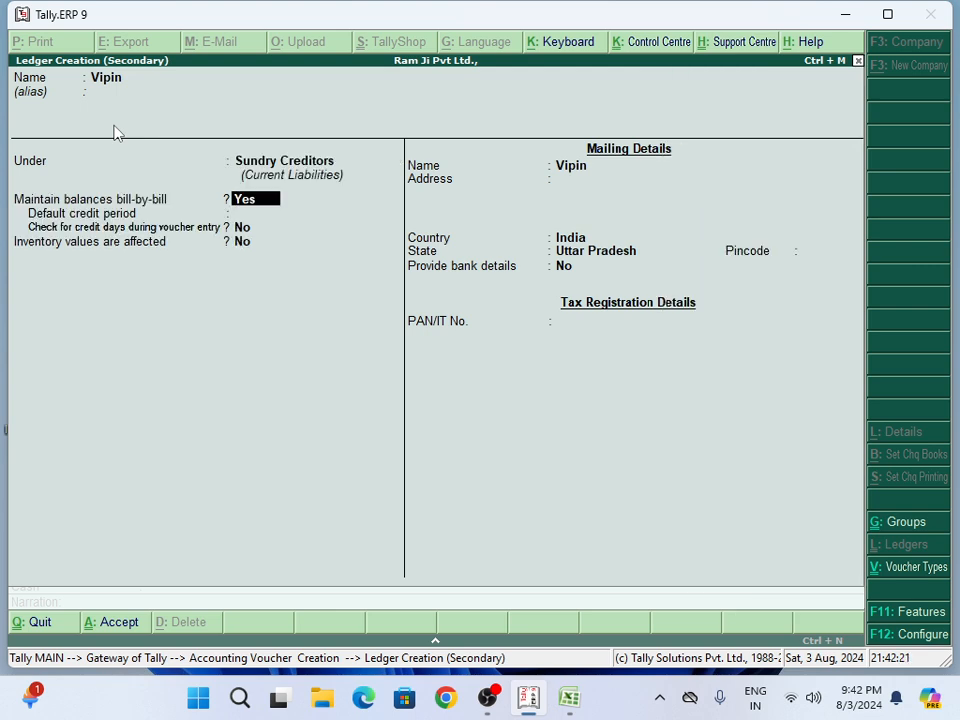
# Step: Turn off bill-by-bill balances for the party ledger, set inventory values affected to Yes, and save it with default mailing details
pyautogui.write('n')
pyautogui.press('Return')
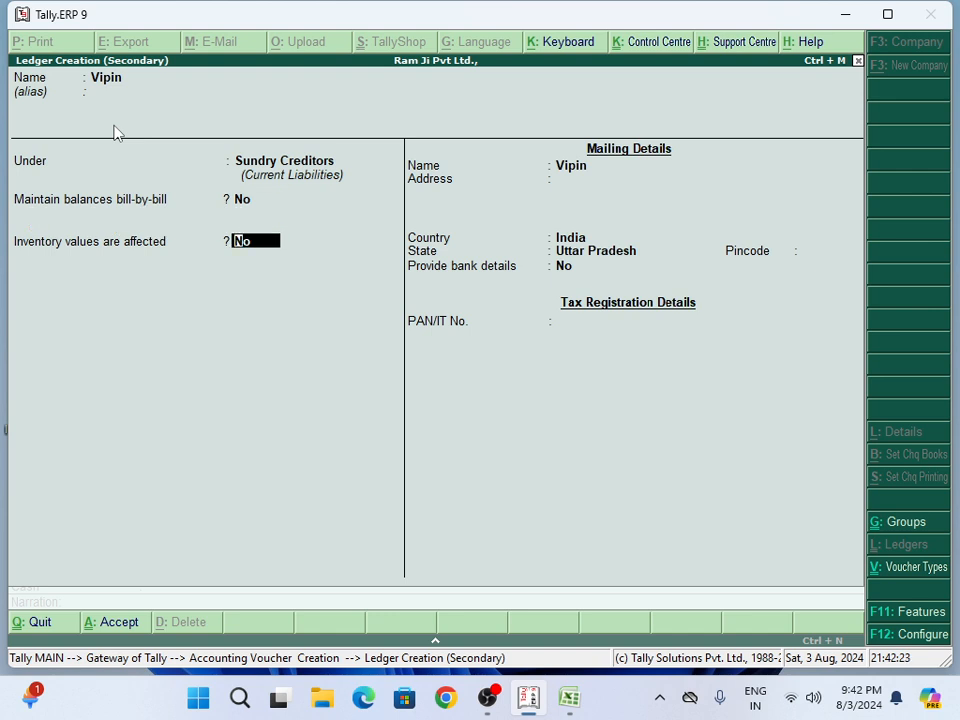
pyautogui.write('y')
pyautogui.press('Return')
pyautogui.press('Return')
pyautogui.press('Return')
pyautogui.press('Return')
pyautogui.press('Return')
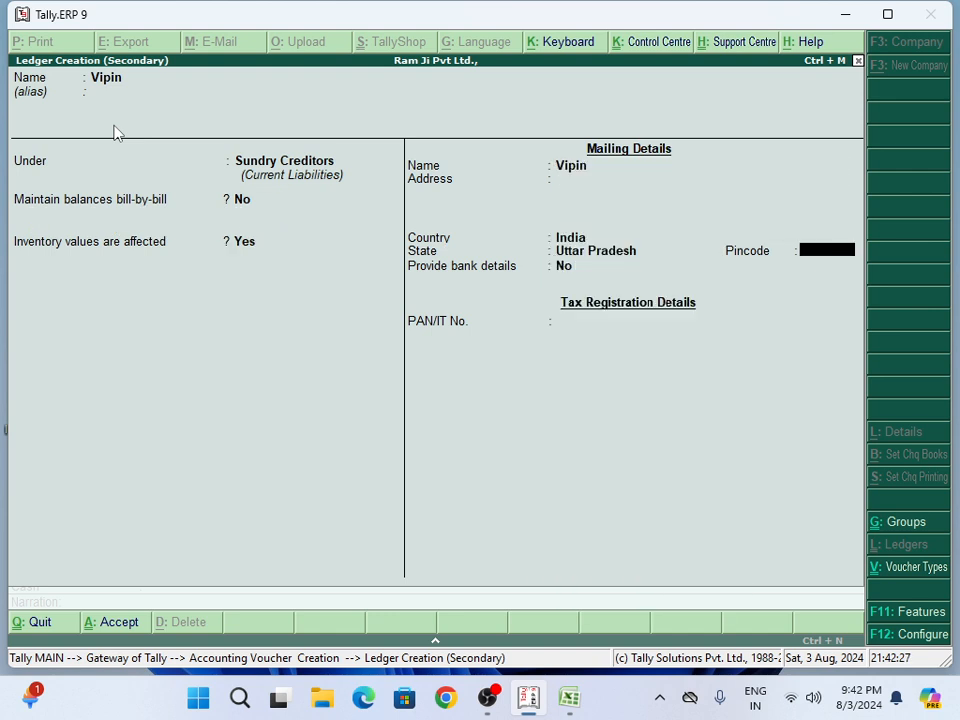
pyautogui.press('Return')
pyautogui.press('Return')
pyautogui.press('Return')
pyautogui.press('Return')
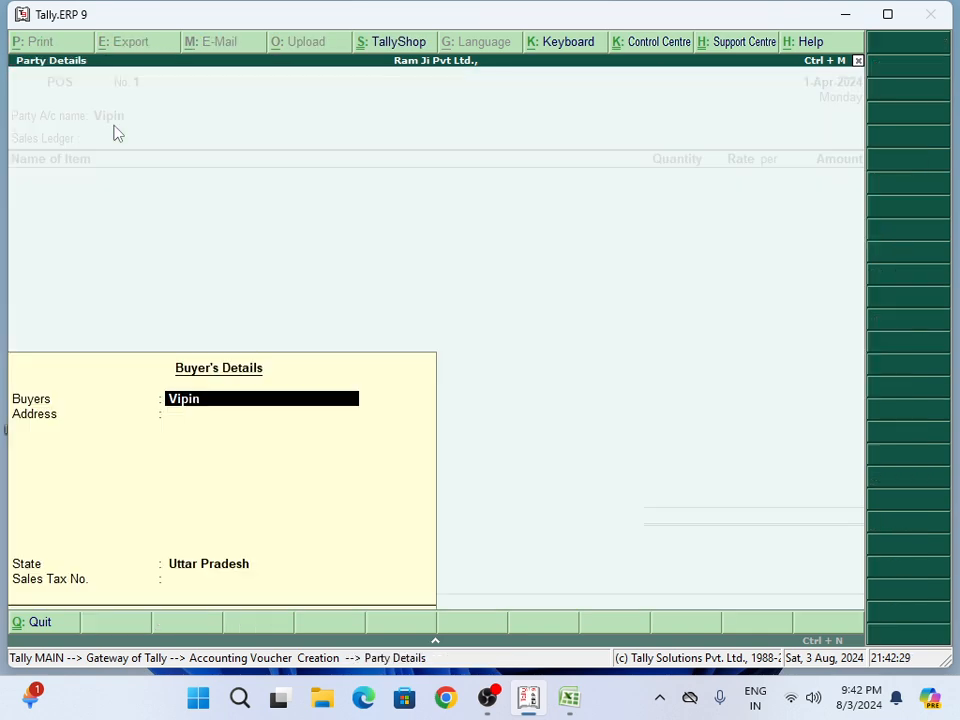
# Step: Accept the buyer's details for the voucher, leaving the address and sales tax number blank
pyautogui.press('Return')
pyautogui.press('Return')
pyautogui.press('Return')
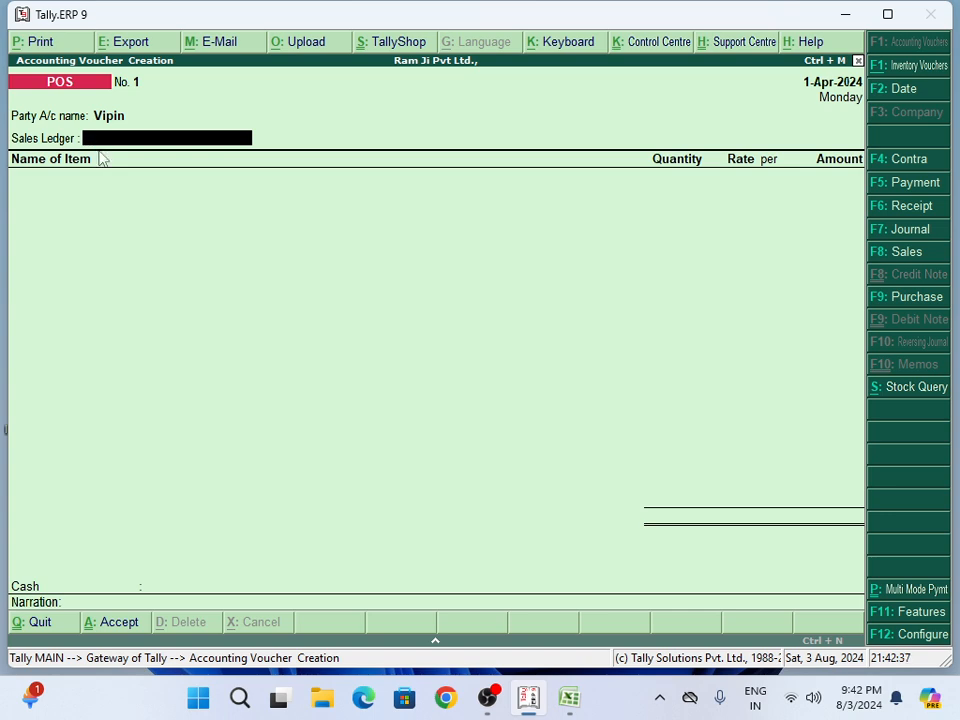
# Step: Create the voucher's sales ledger named "Sales A/c" under Sales Accounts, with inventory values affected, and save it
pyautogui.hotkey('alt', 'c')
pyautogui.write('Sal')
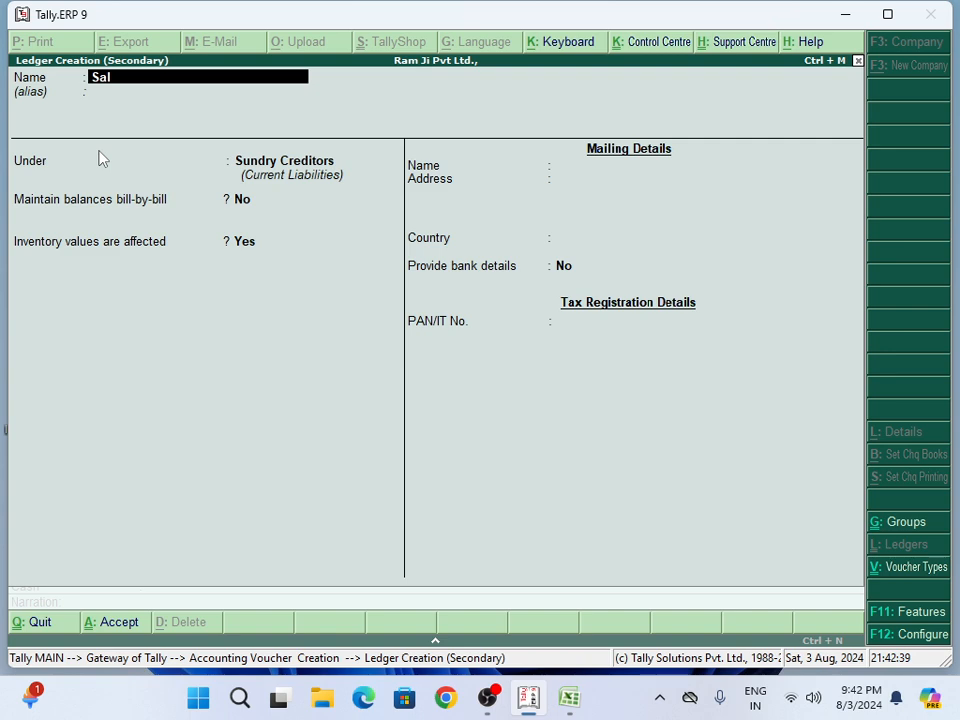
pyautogui.write('es a/c')
pyautogui.press('Return')
pyautogui.press('Return')
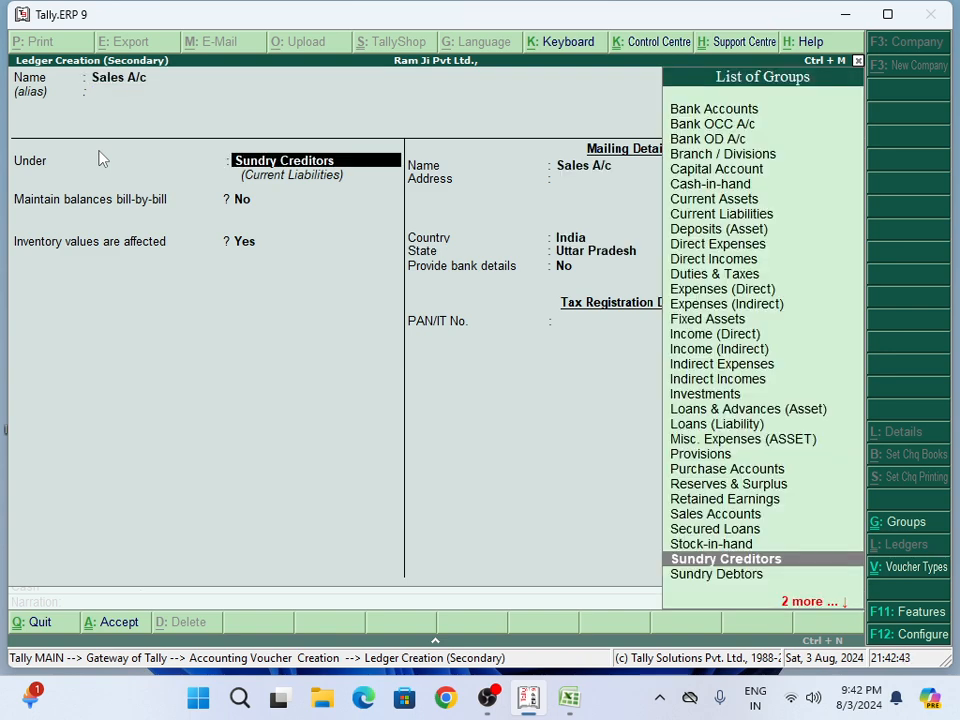
pyautogui.write('S')
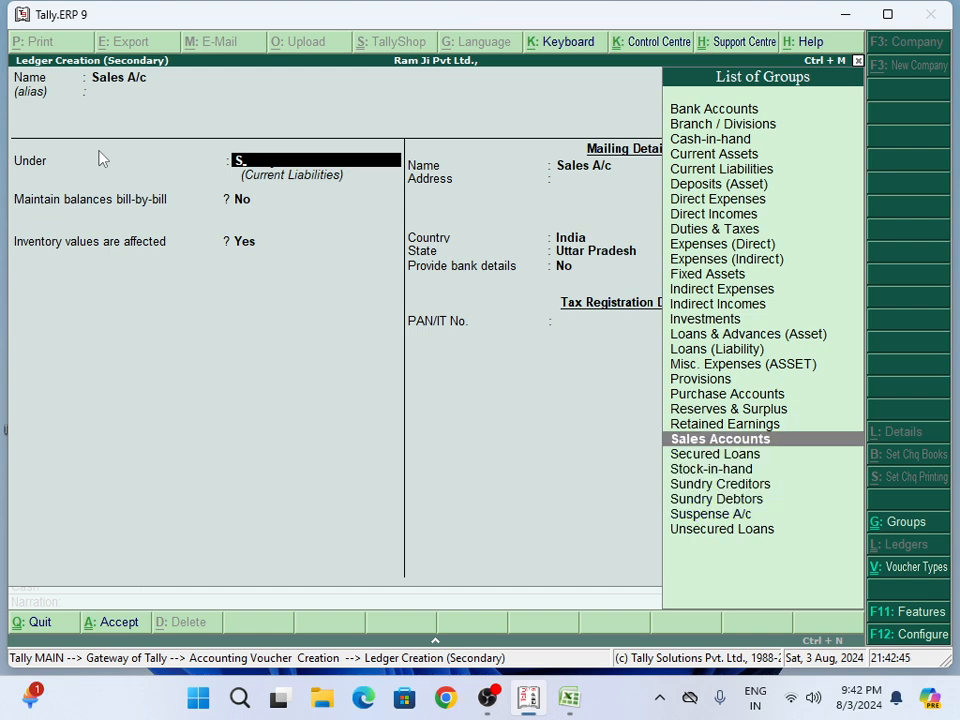
pyautogui.press('Return')
pyautogui.press('Return')
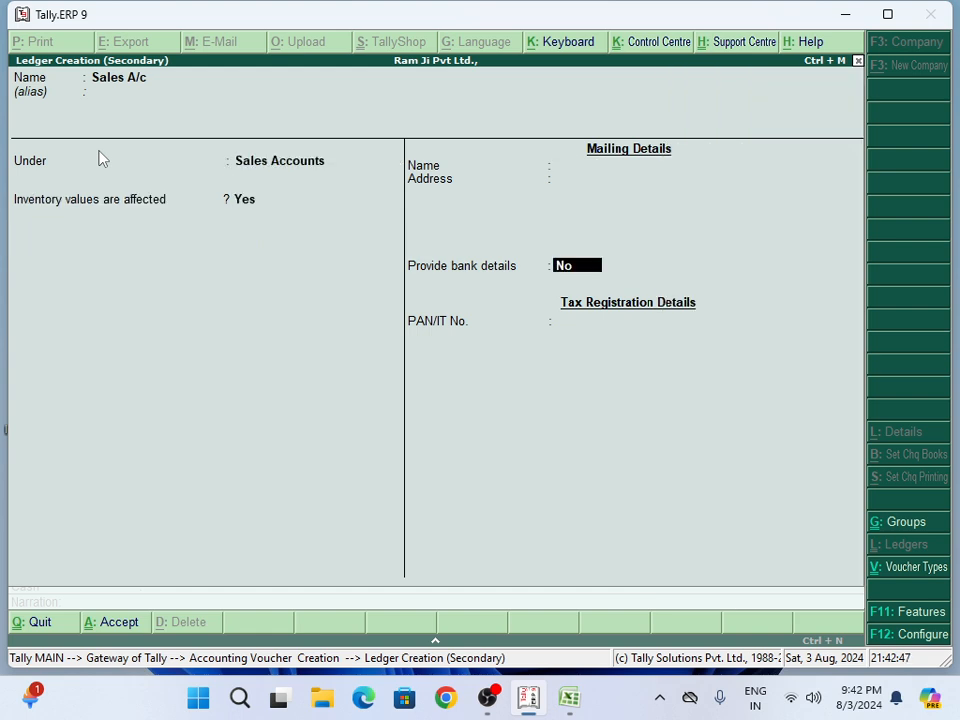
pyautogui.press('Return')
pyautogui.press('Return')
pyautogui.press('Return')
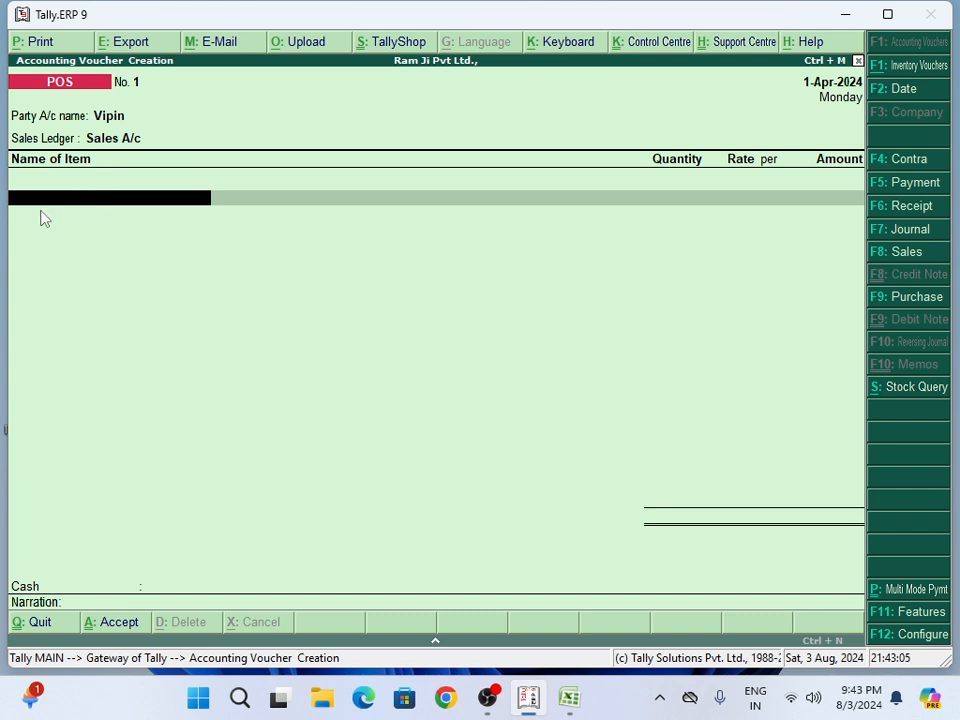
# Step: Start a new stock item named "Gullab Jamun" from the voucher's item line, without an alias
pyautogui.hotkey('alt', 'c')
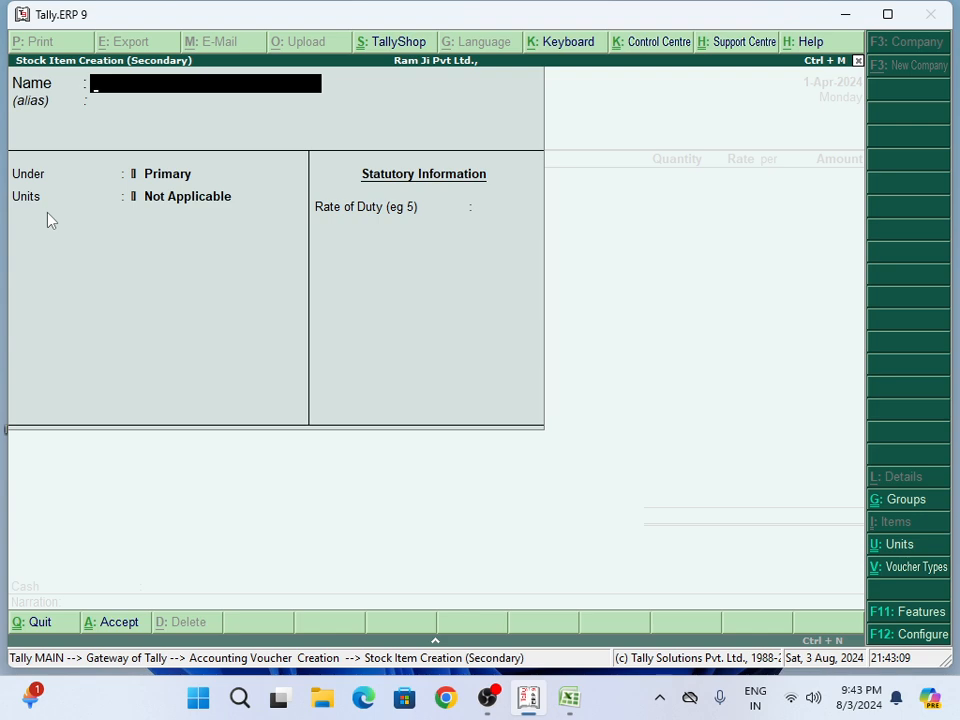
pyautogui.write('Gullab Jamun')
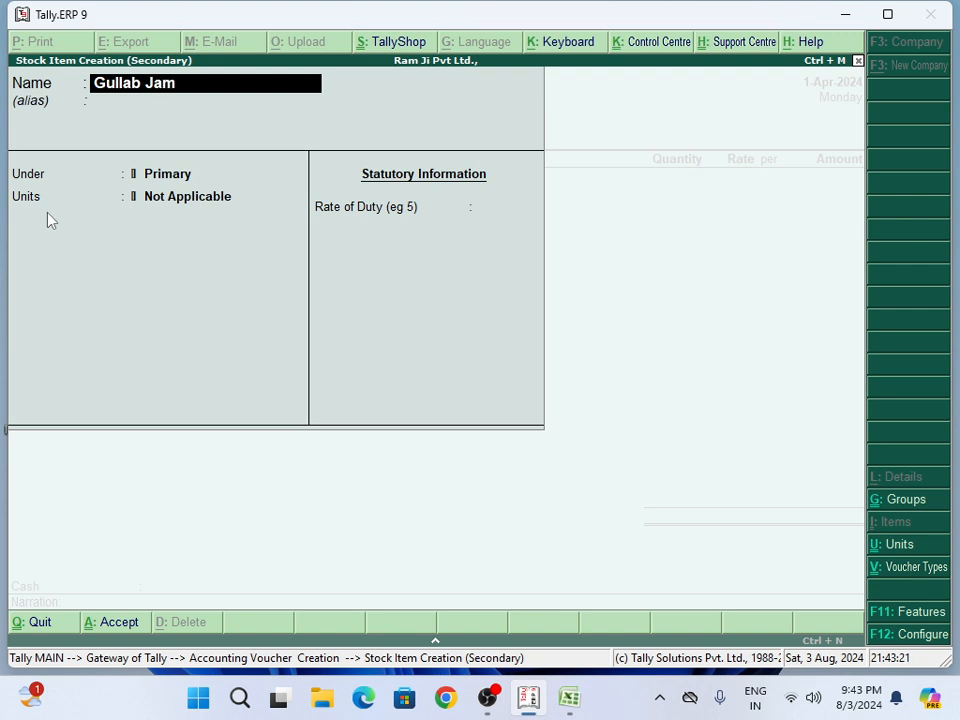
pyautogui.press('Return')
pyautogui.press('Return')
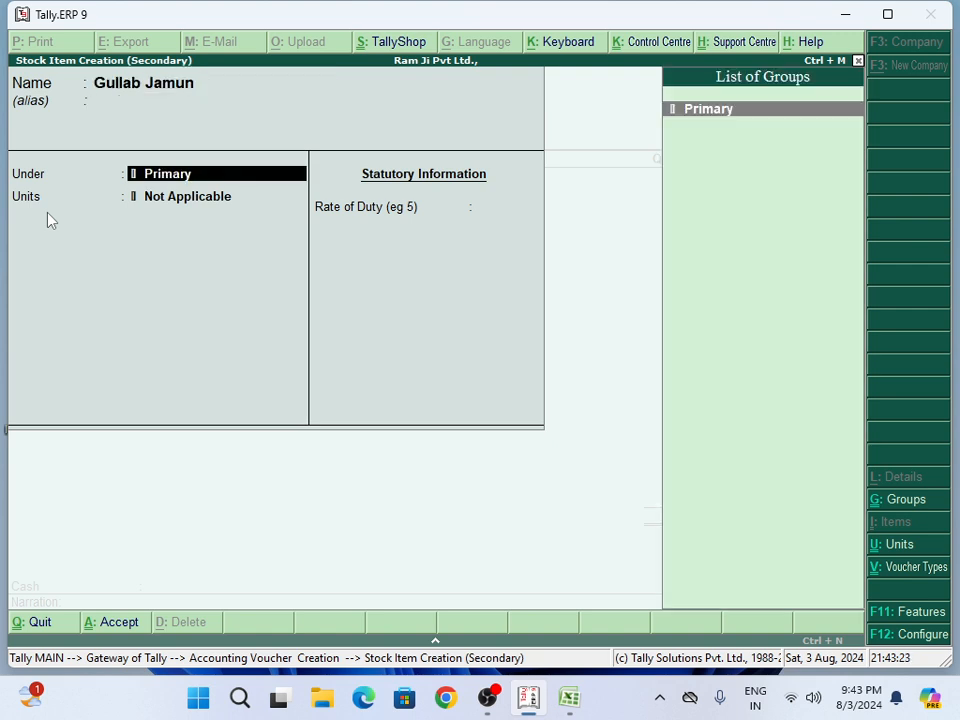
# Step: Create the stock group "Sweet" under Primary with item quantities added, and use it as the item's group
pyautogui.hotkey('alt', 'c')
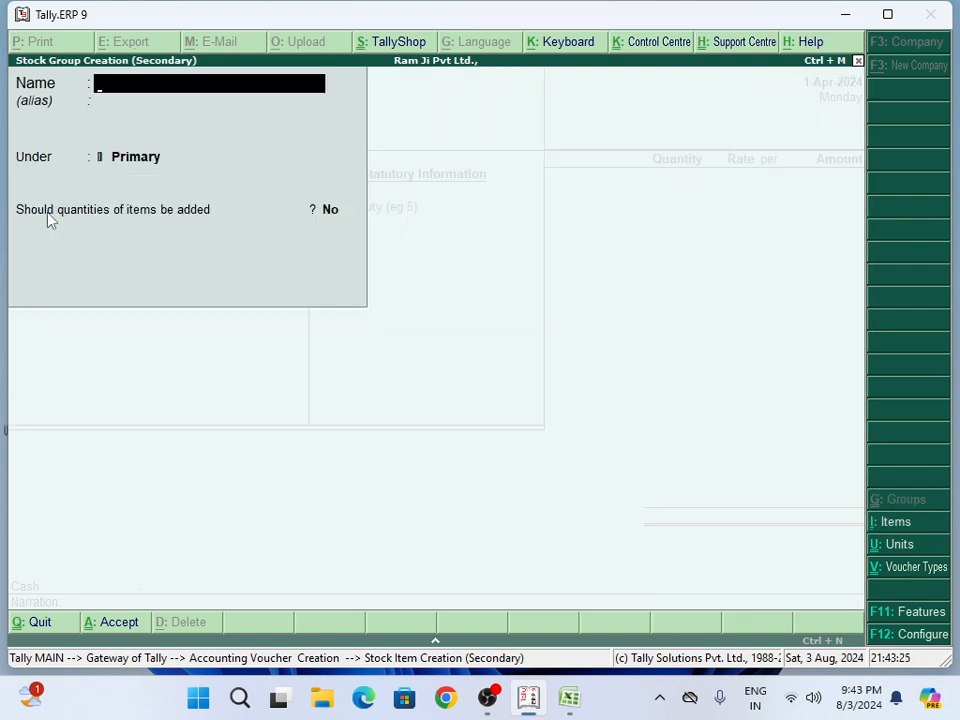
pyautogui.write('Sweet')
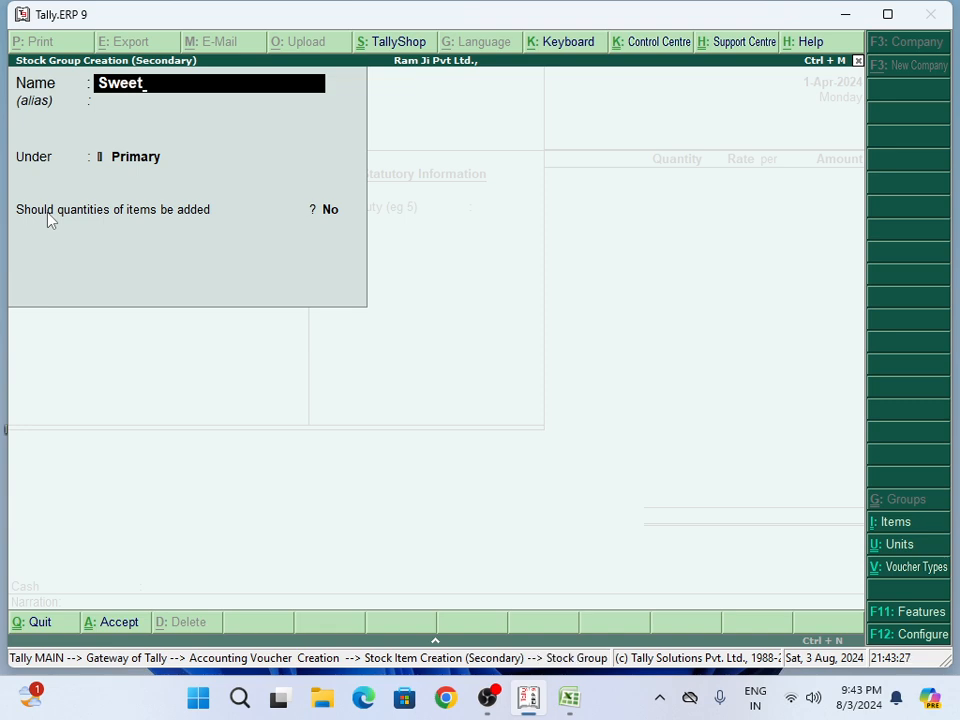
pyautogui.press('Return')
pyautogui.press('Return')
pyautogui.press('Return')
pyautogui.write('y')
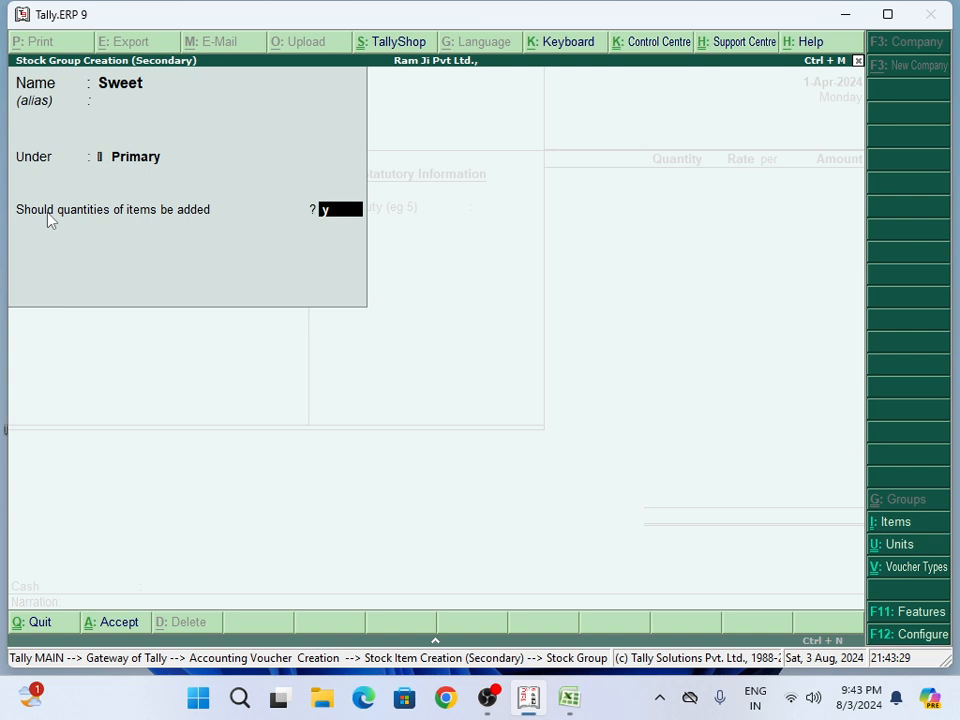
pyautogui.press('Return')
pyautogui.press('Return')
pyautogui.press('Return')
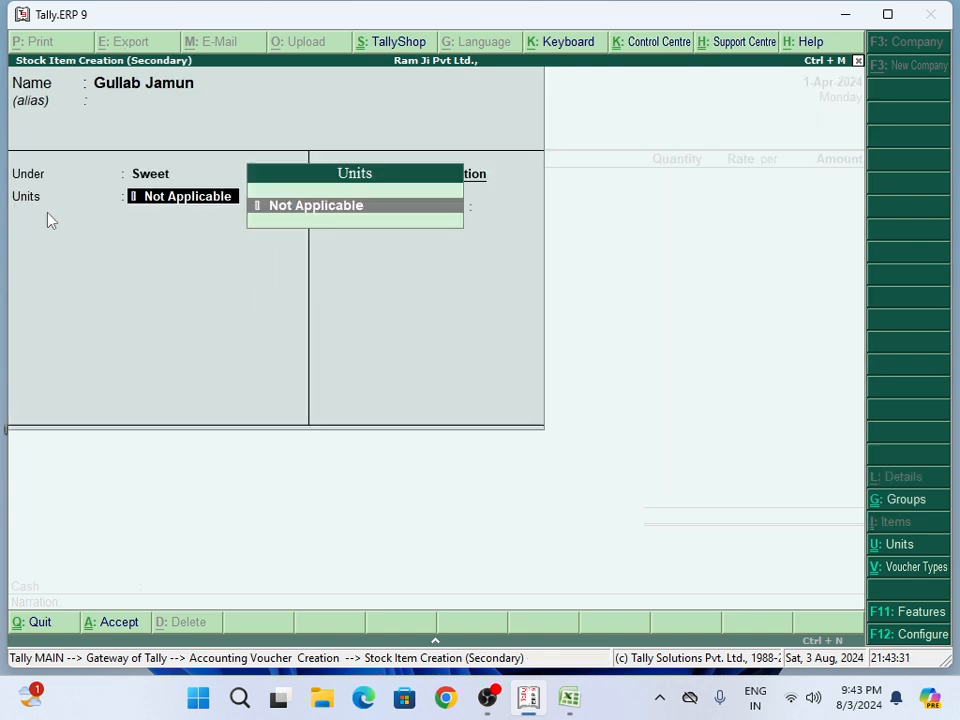
# Step: Create the simple unit "kg" with formal name "Kilogram" and 0 decimal places for the stock item
pyautogui.hotkey('alt', 'c')
pyautogui.write('kg')
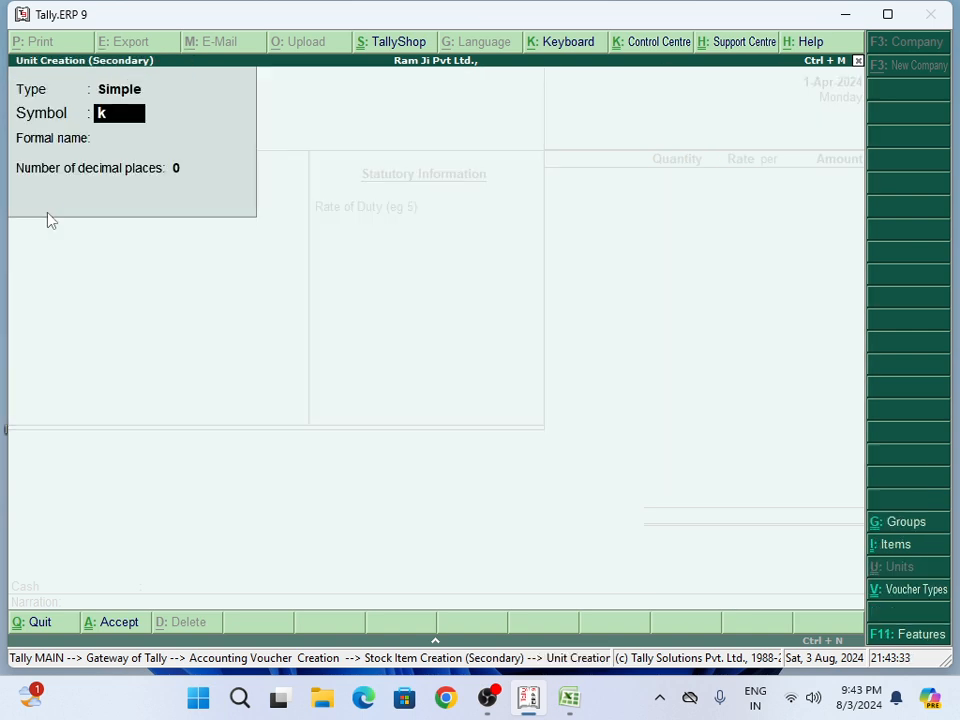
pyautogui.press('Return')
pyautogui.write('Ki')
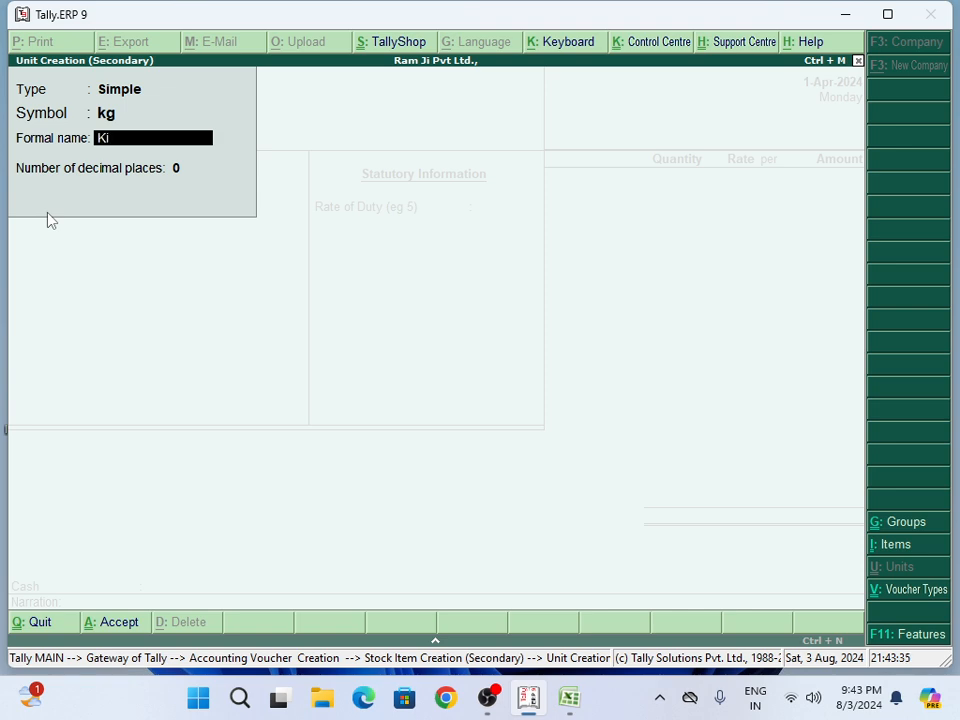
pyautogui.write('logram')
pyautogui.press('Return')
pyautogui.press('Return')
pyautogui.press('Return')
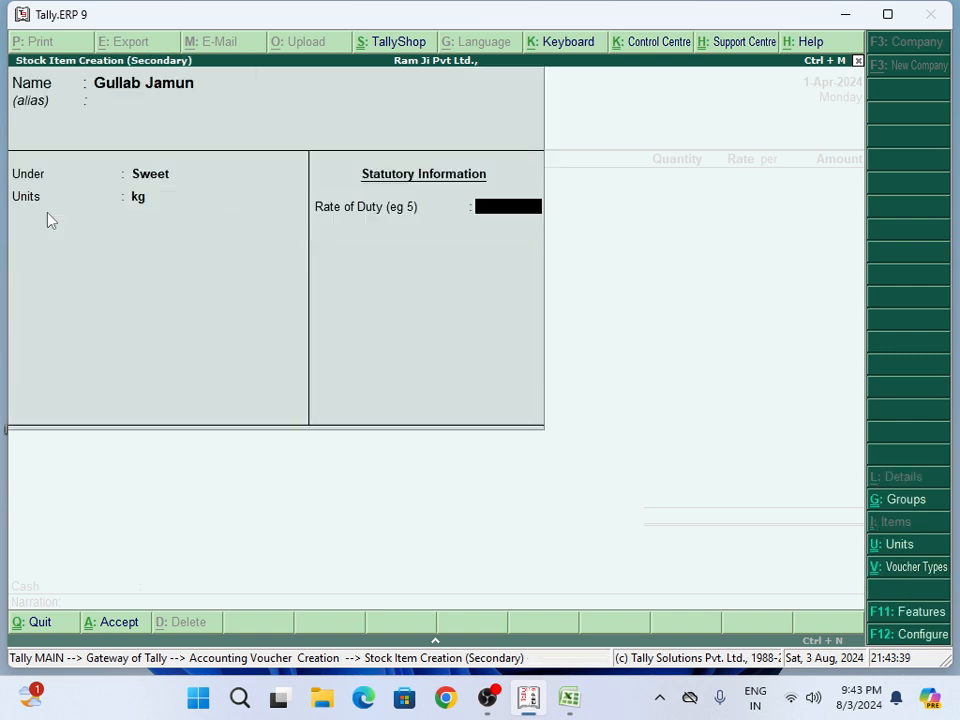
# Step: Save the stock item without a duty rate and set its quantity in the voucher to 2 kg
pyautogui.press('Return')
pyautogui.press('Return')
pyautogui.write('1 kg')
pyautogui.press('Return')
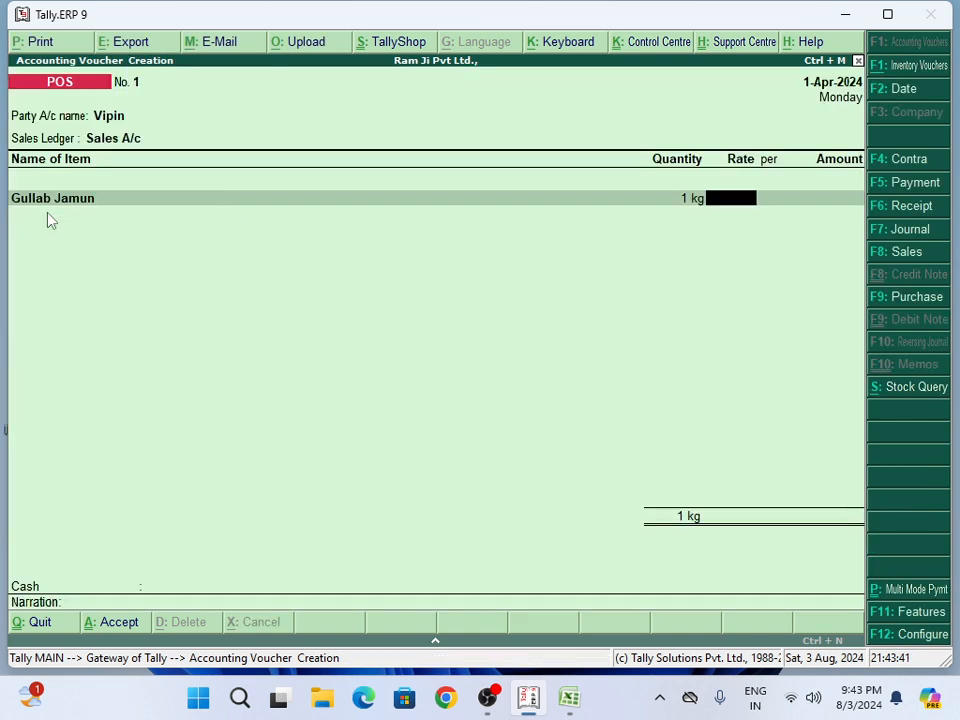
pyautogui.press('BackSpace')
pyautogui.write('2')
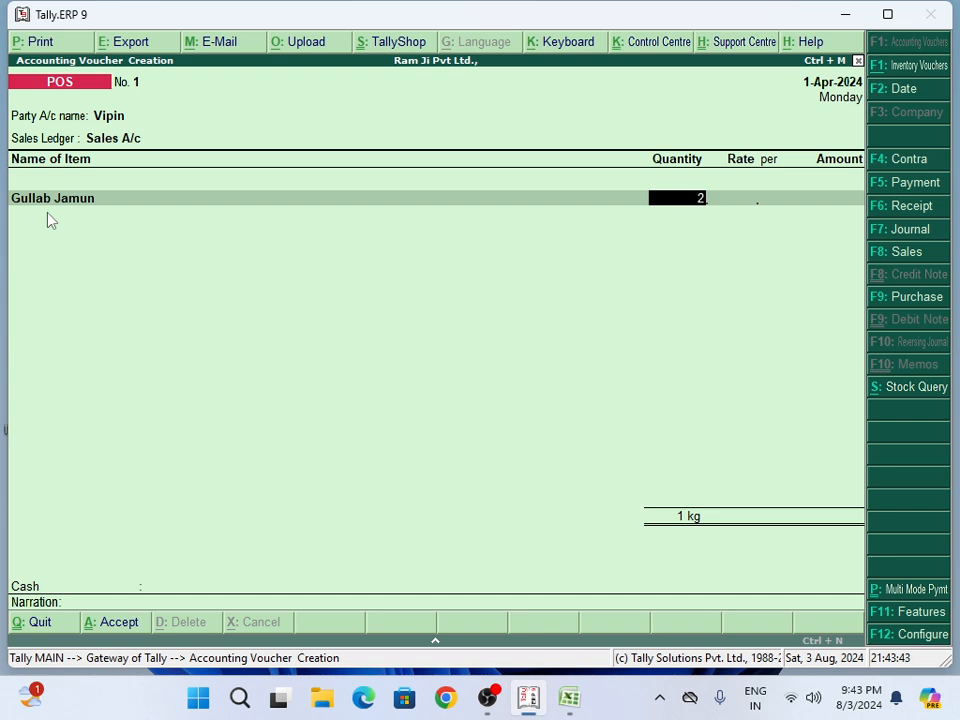
pyautogui.press('Return')
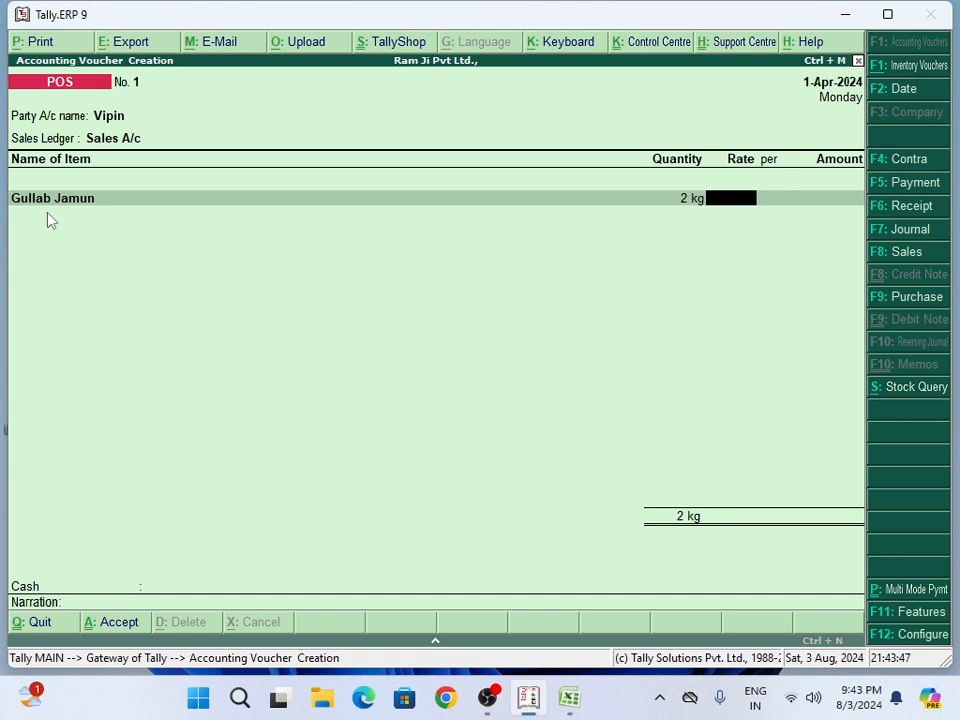
# Step: Set the Gullab Jamun rate to 285 per kg and end the voucher's item list
pyautogui.write('285')
pyautogui.press('Return')
pyautogui.press('Return')
pyautogui.press('Return')
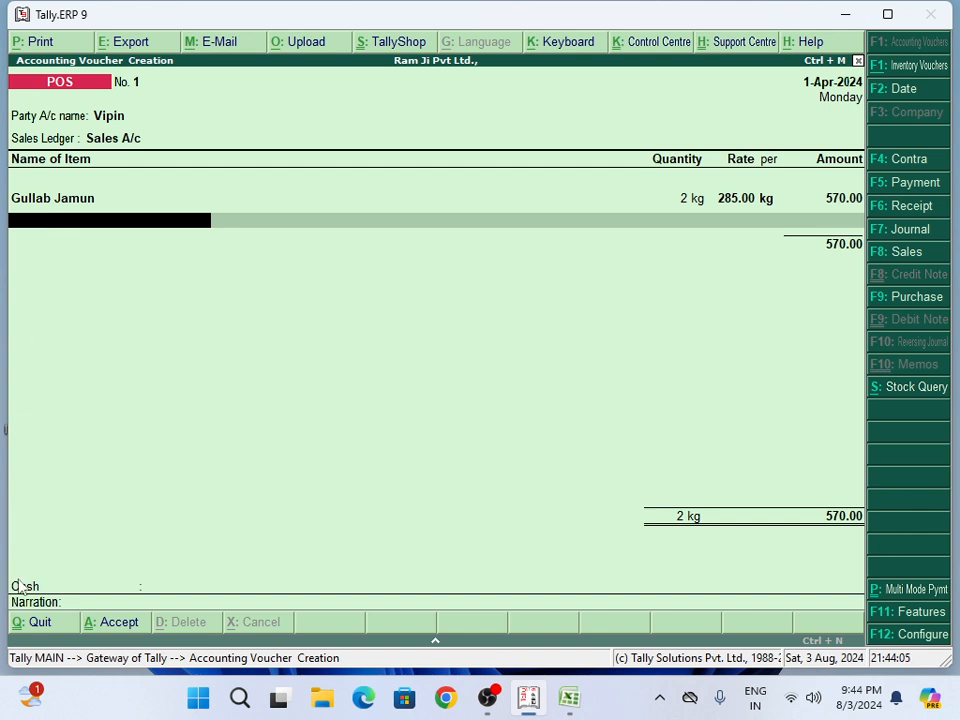
pyautogui.press('Return')
pyautogui.press('Return')
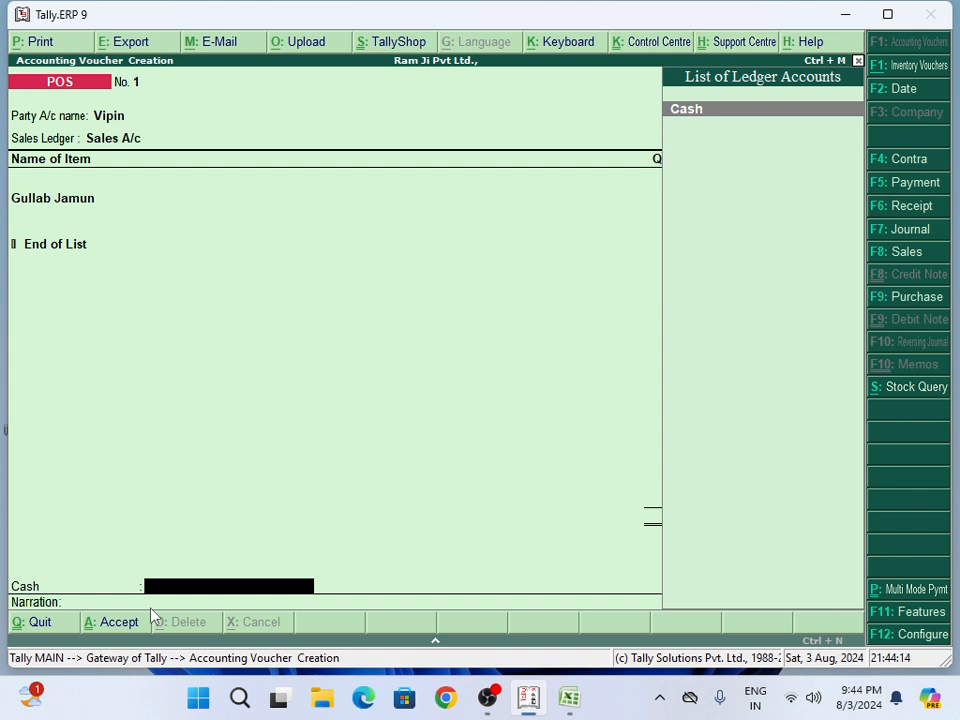
# Step: Choose the Cash ledger for payment with 570 tendered, and enter the narration "being to Purcase"
pyautogui.click(698, 120)
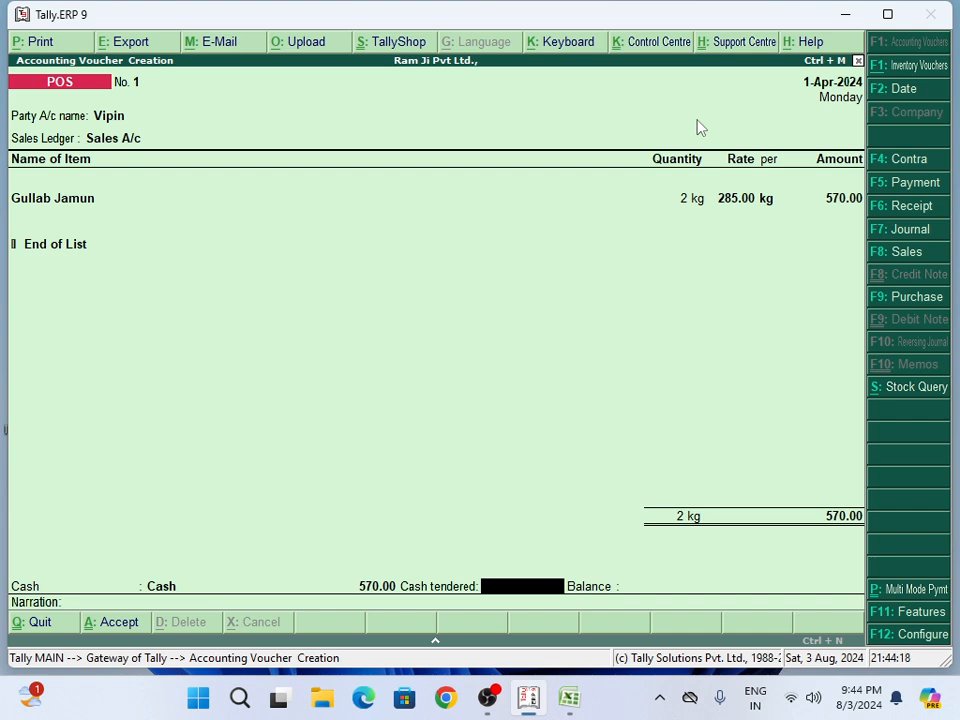
pyautogui.write('570')
pyautogui.press('Return')
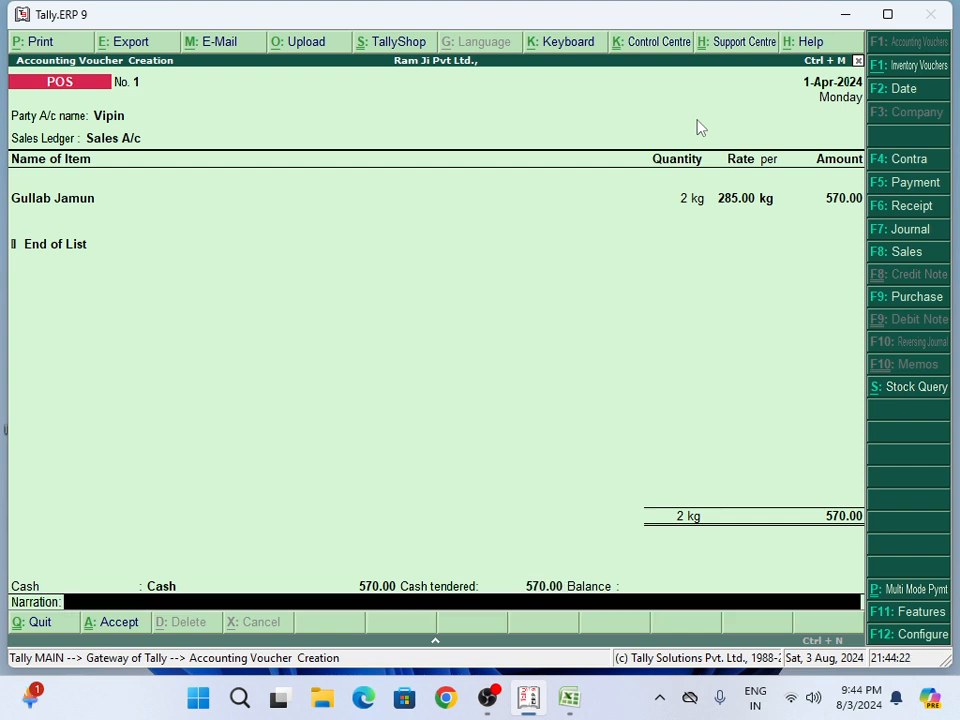
pyautogui.write('being to Purcase')
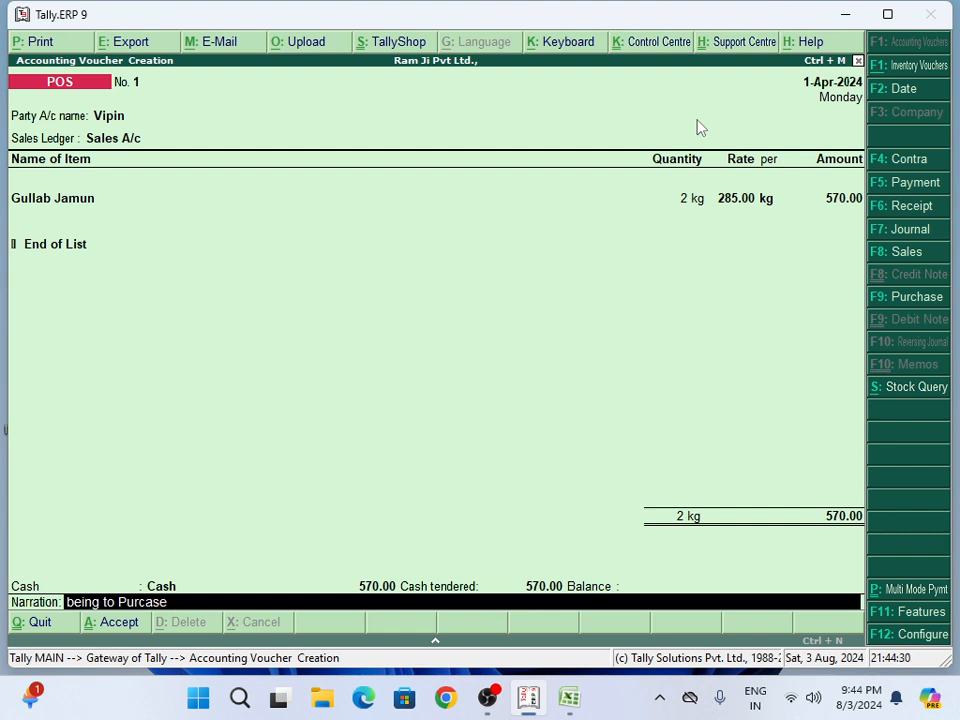
pyautogui.press('Return')
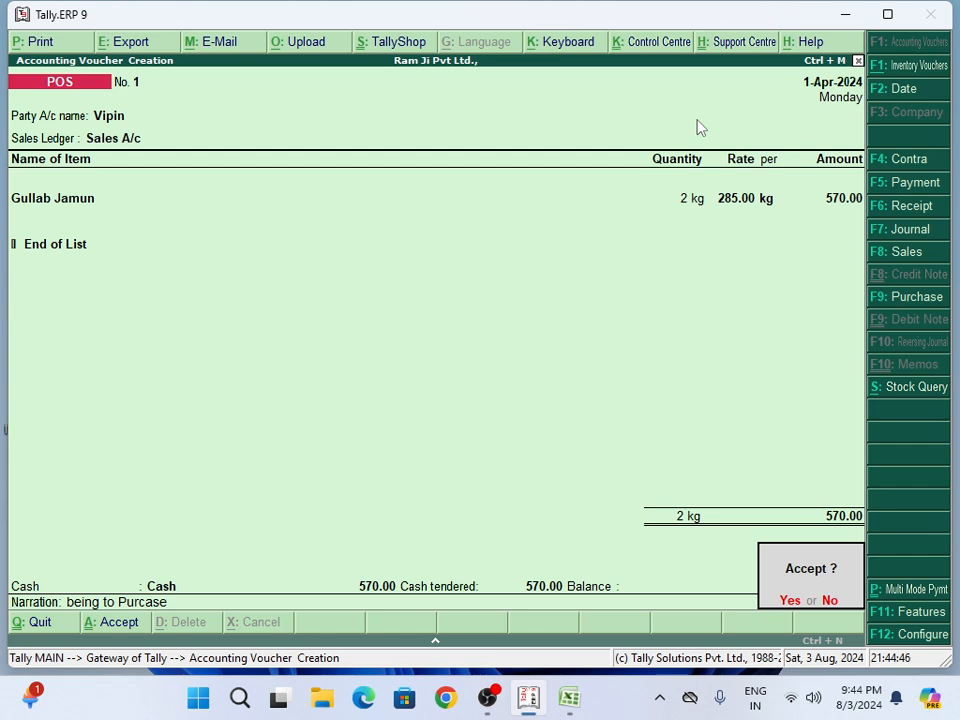
# Step: Decline saving the voucher, go back to its payment details and switch to multi-mode payment, starting at the gift voucher ledger
pyautogui.press('n')
pyautogui.press('Return')
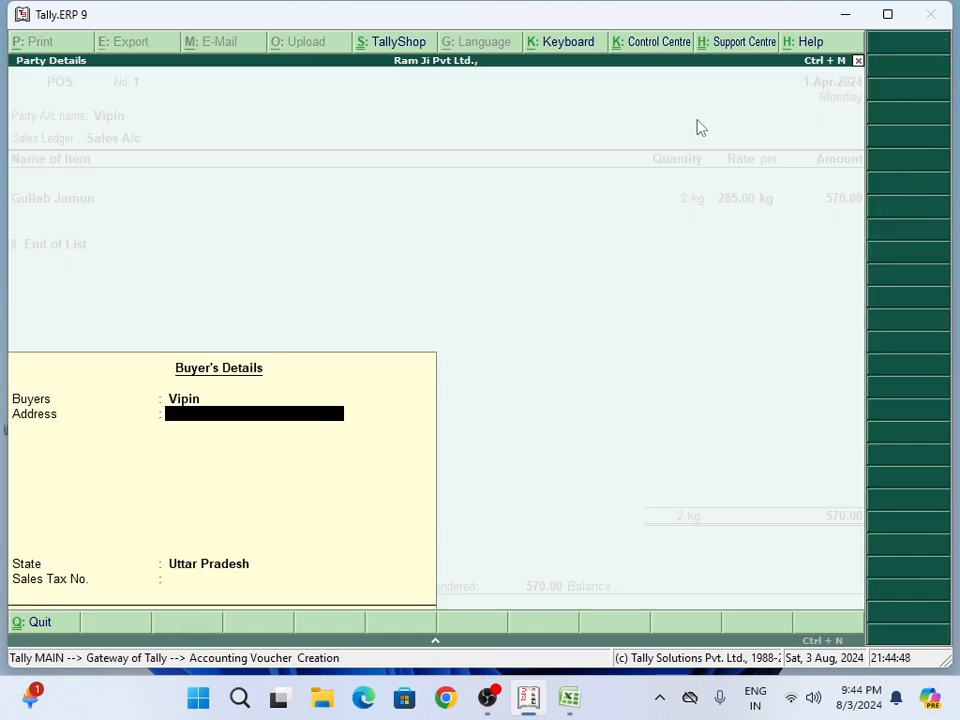
pyautogui.press('Return')
pyautogui.press('Return')
pyautogui.press('Return')
pyautogui.press('Return')
pyautogui.press('Return')
pyautogui.press('Return')
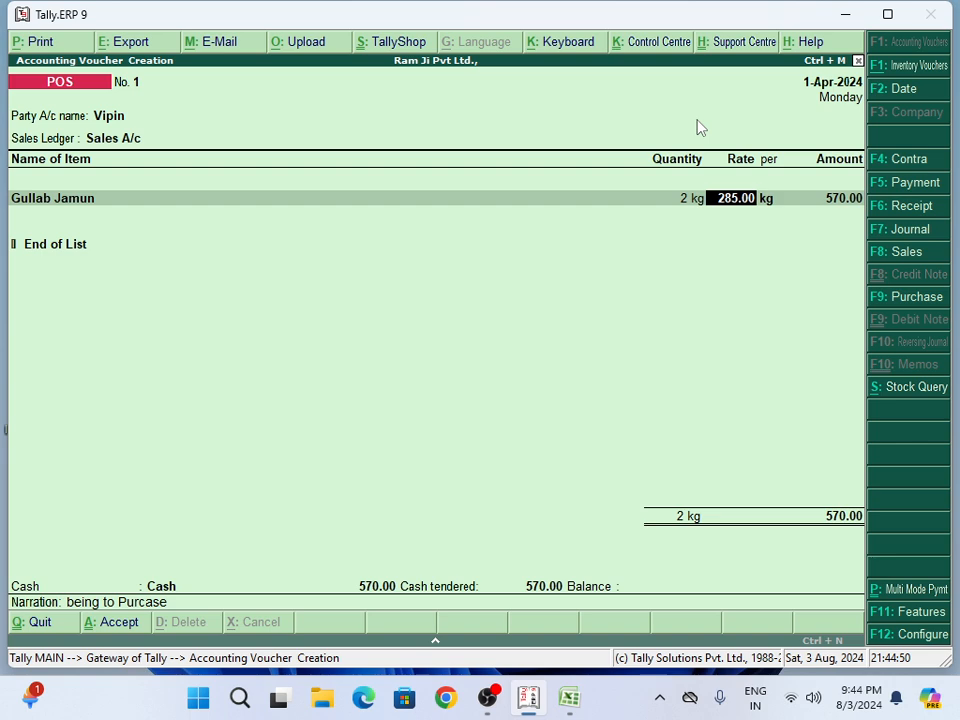
pyautogui.press('Return')
pyautogui.press('Return')
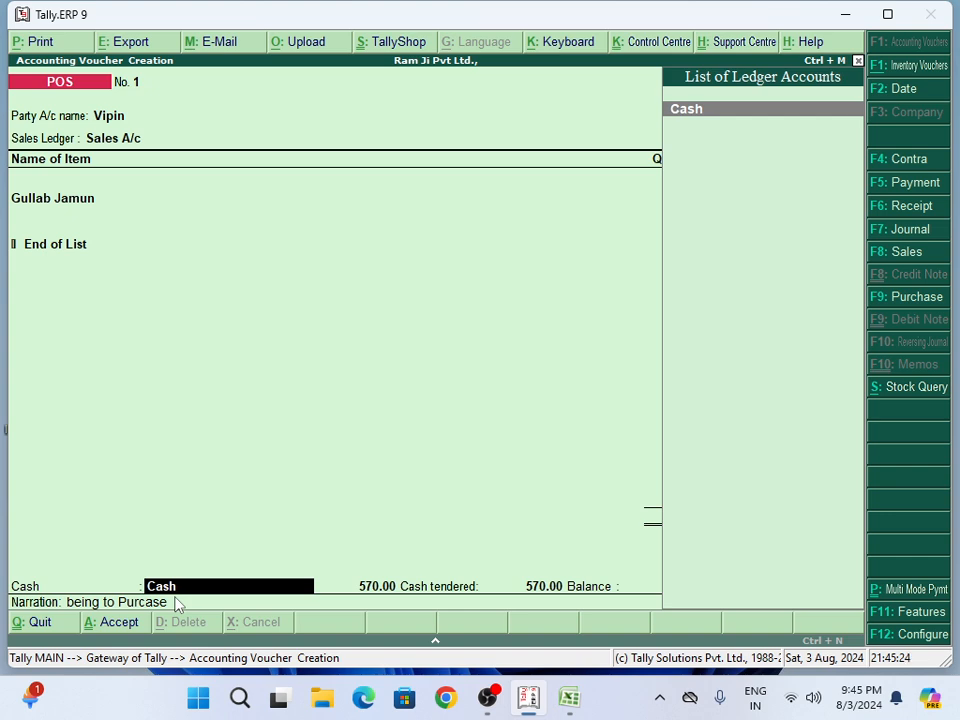
pyautogui.hotkey('ctrl', 'p')
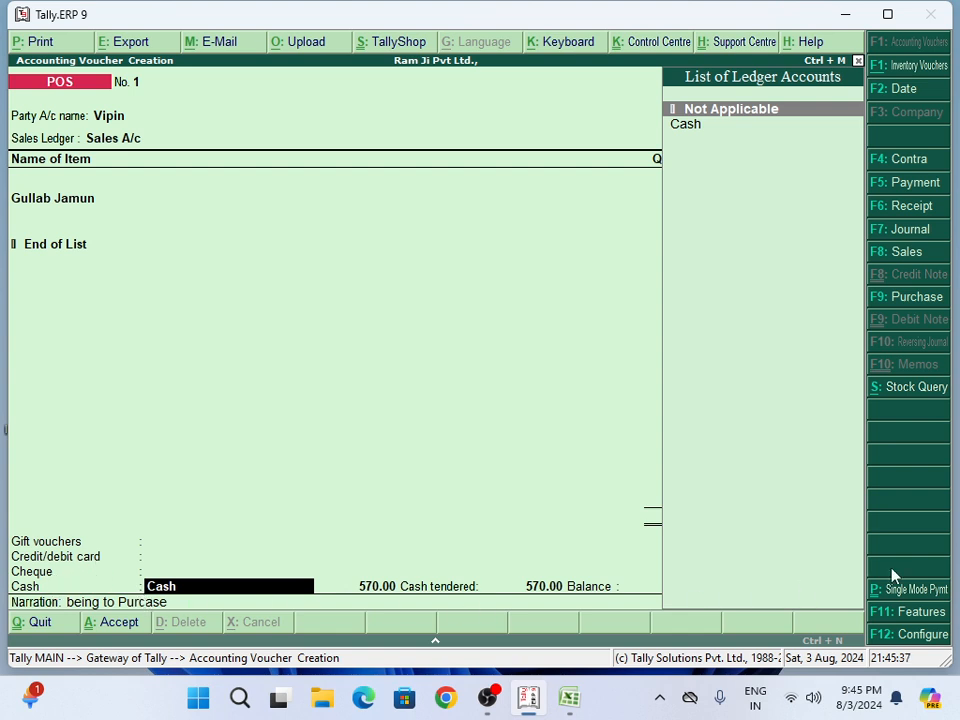
pyautogui.click(912, 597)
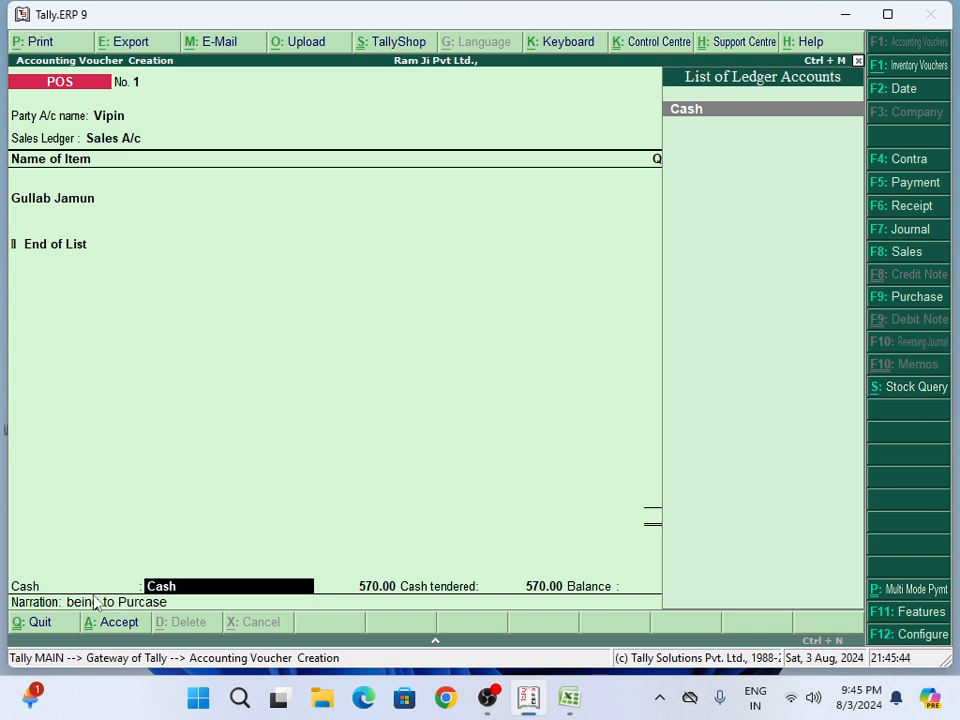
pyautogui.click(905, 597)
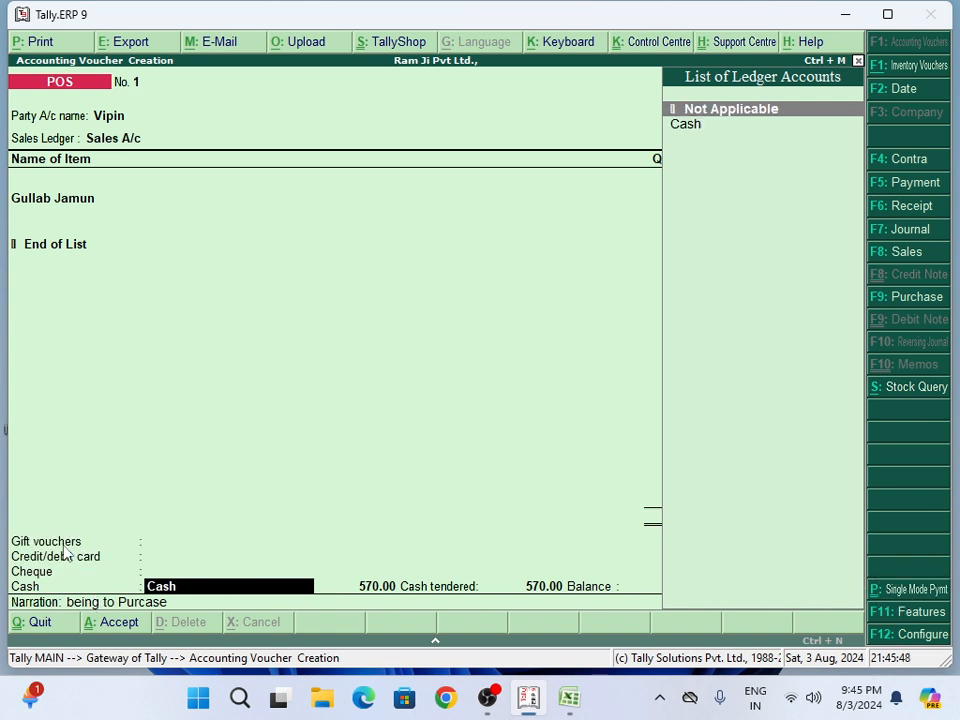
pyautogui.press('BackSpace')
pyautogui.press('BackSpace')
pyautogui.press('BackSpace')
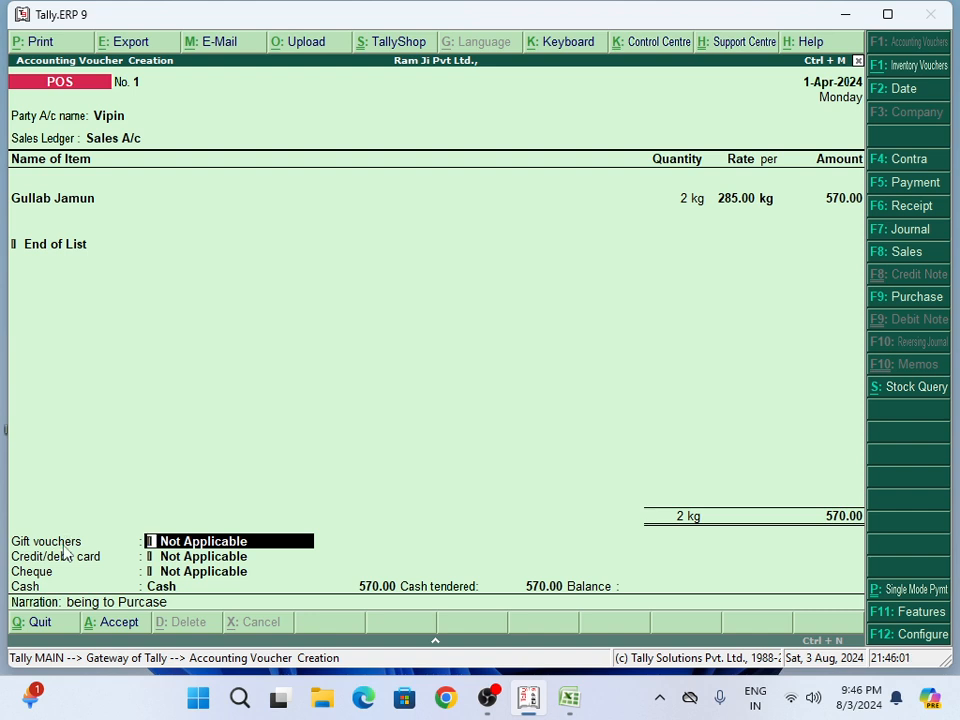
pyautogui.hotkey('alt', 'c')
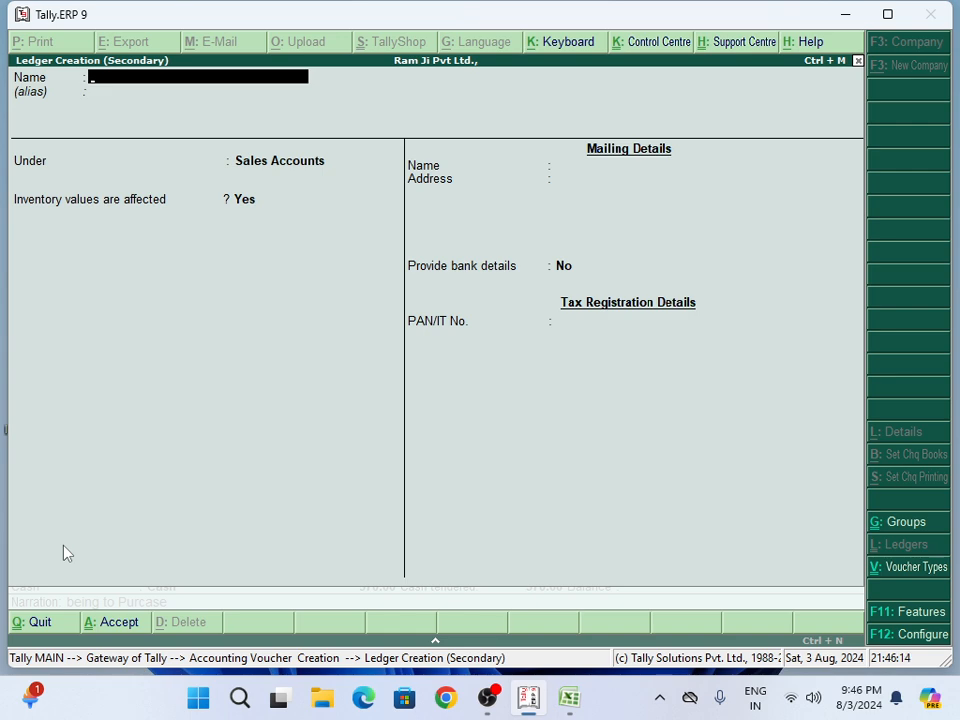
pyautogui.write('Phnoe')
pyautogui.press('Escape')
pyautogui.press('Escape')
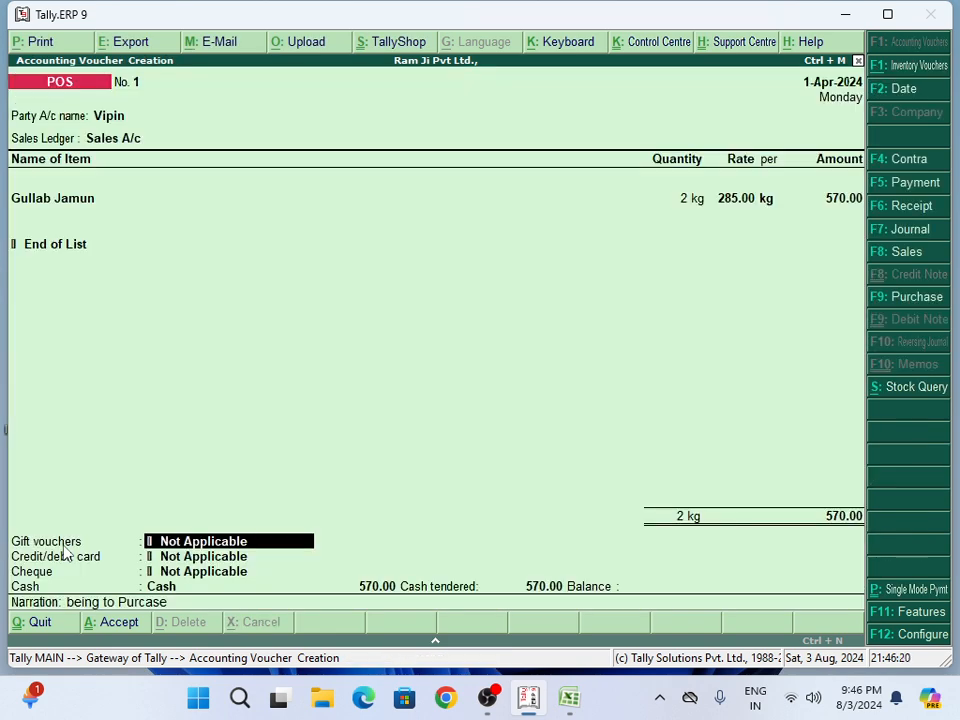
# Step: For the credit/debit card payment, start a new ledger named Sbi A/c under Bank Accounts
pyautogui.press('Return')
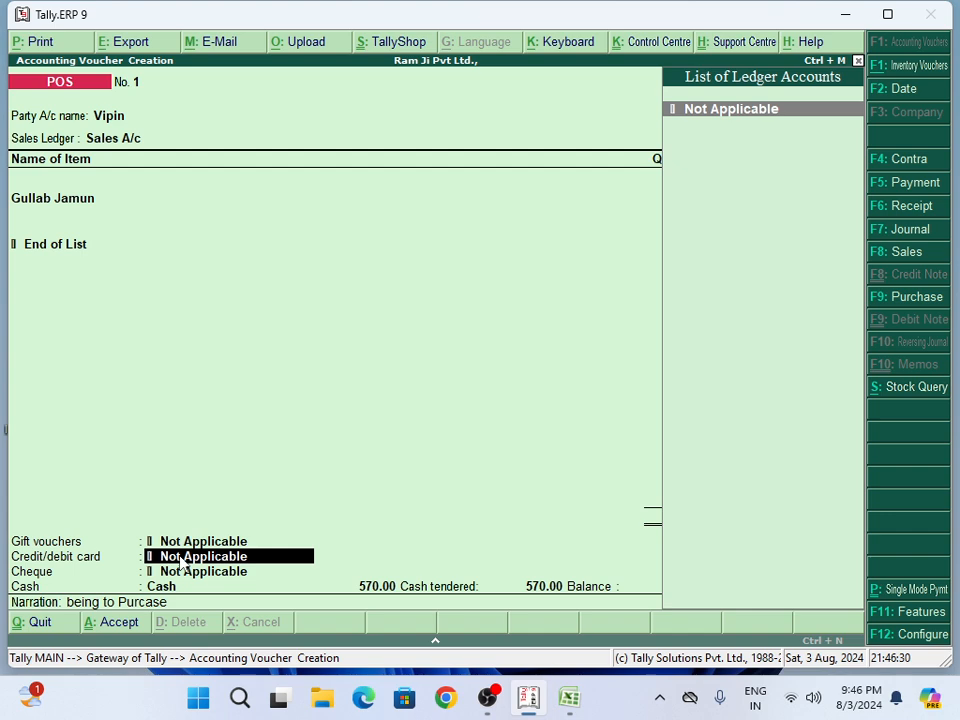
pyautogui.hotkey('alt', 'c')
pyautogui.write('S')
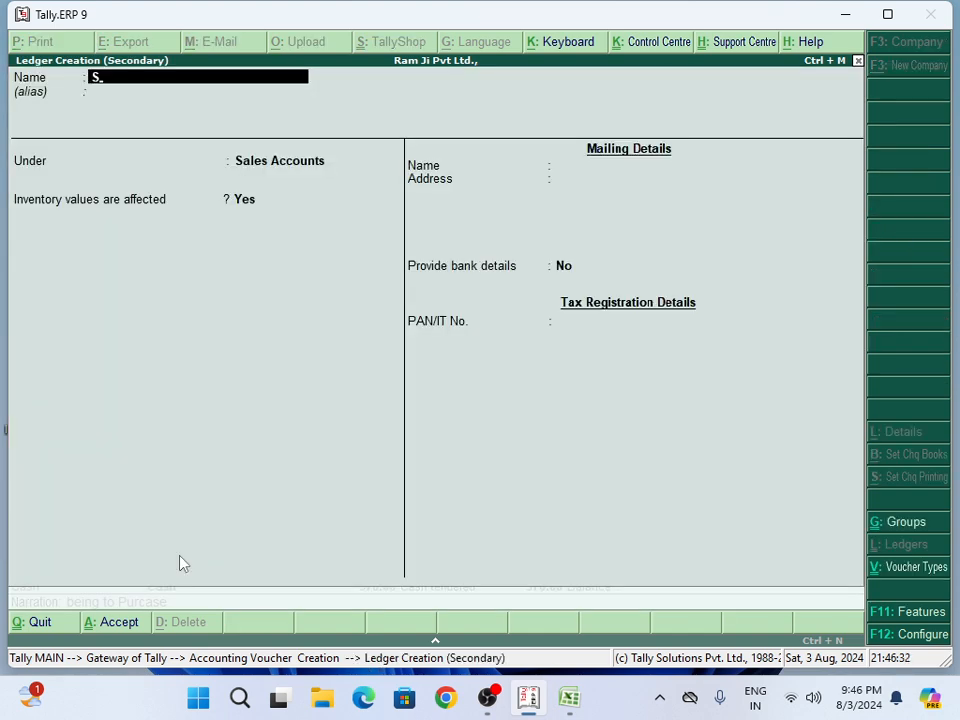
pyautogui.write('bi a/c')
pyautogui.press('Return')
pyautogui.press('Return')
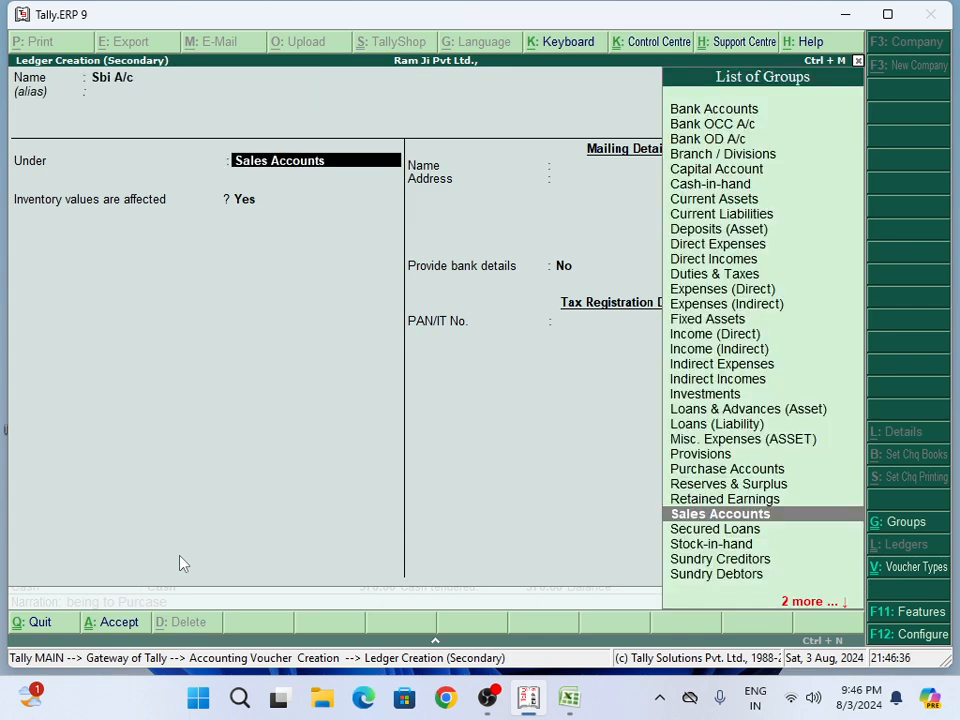
pyautogui.write('B')
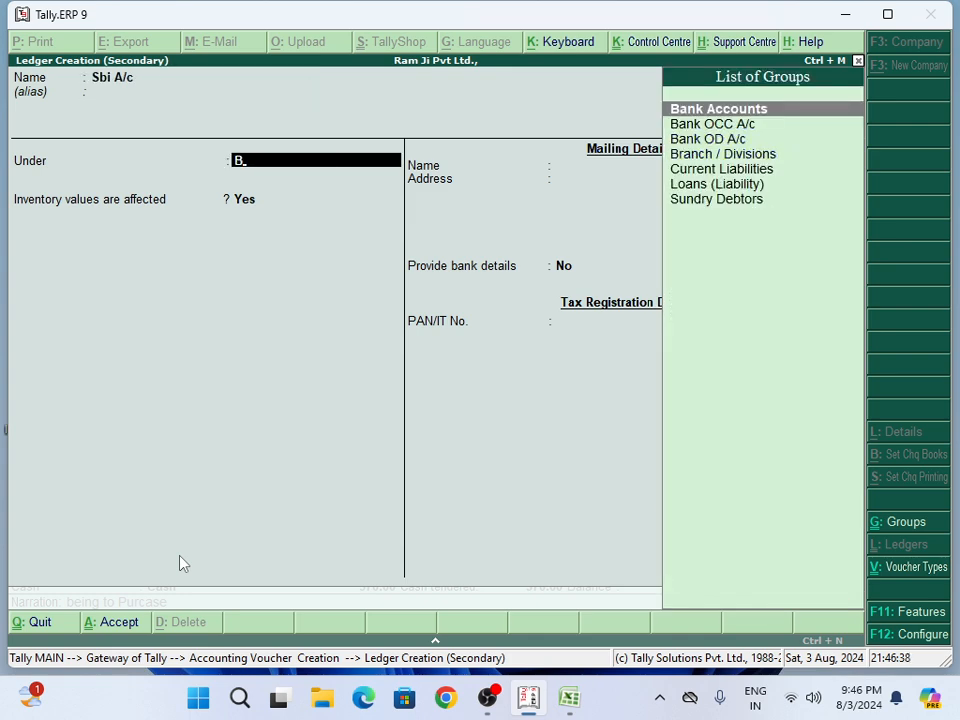
pyautogui.press('Return')
# Step: Save the Sbi A/c ledger with its default bank and mailing details, and use it for the credit/debit card payment
pyautogui.press('Return')
pyautogui.press('Return')
pyautogui.press('Return')
pyautogui.press('Return')
pyautogui.press('Return')
pyautogui.press('Return')
pyautogui.press('Return')
pyautogui.press('Return')
pyautogui.press('Return')
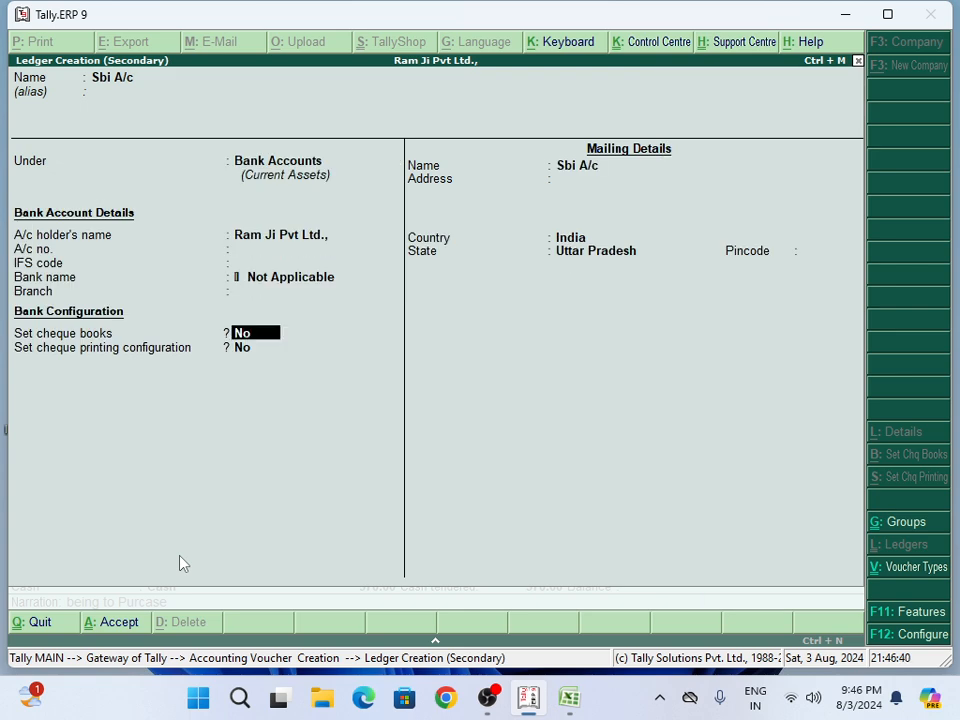
pyautogui.press('Return')
pyautogui.press('Return')
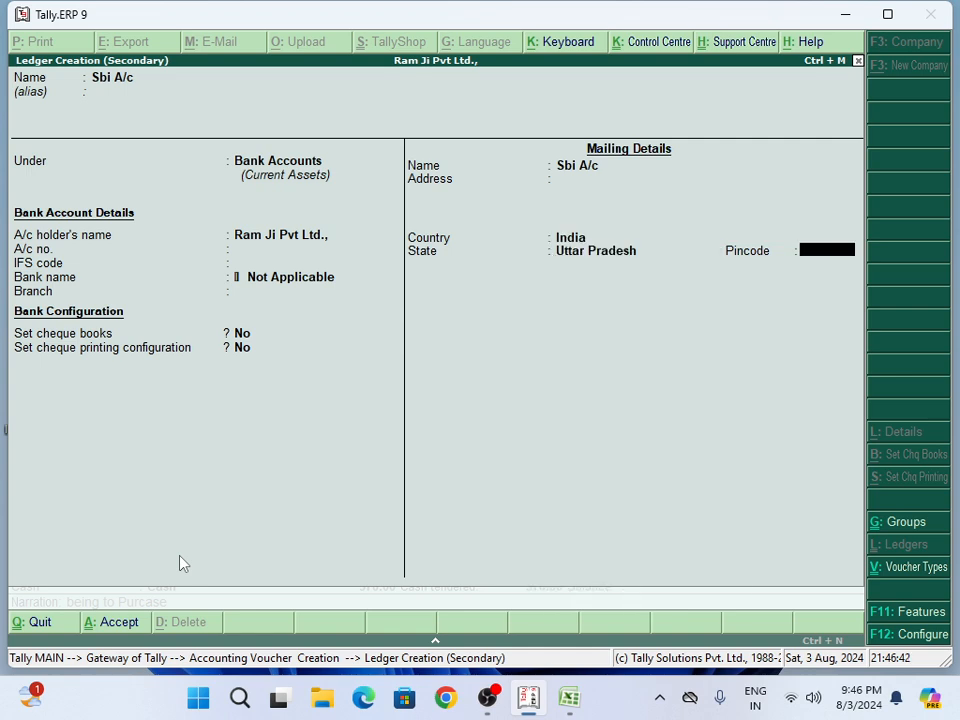
pyautogui.press('Return')
pyautogui.press('Return')
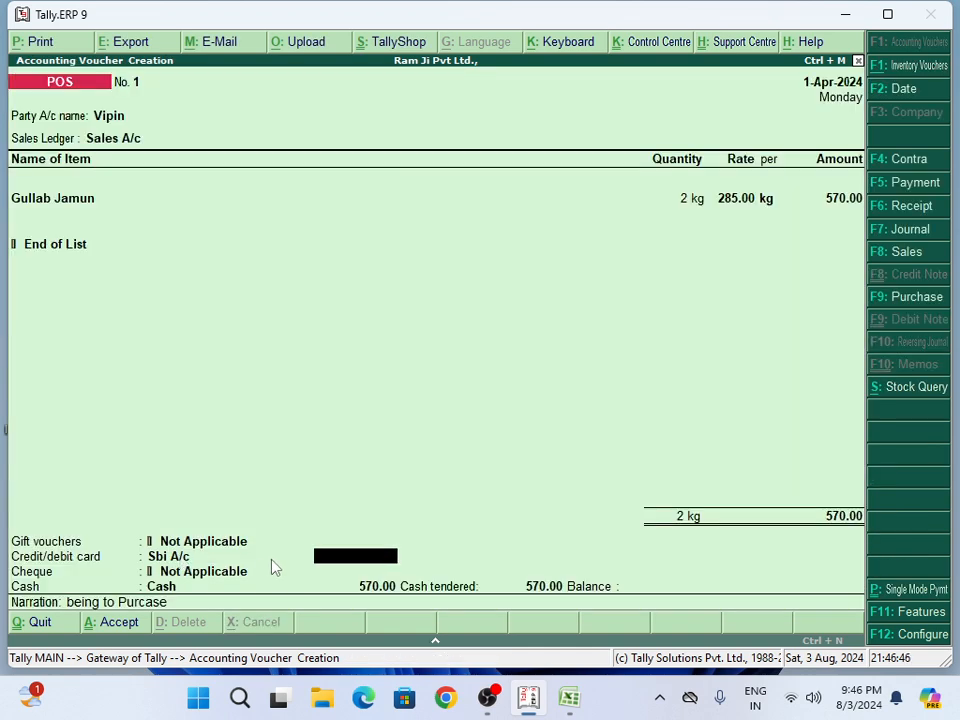
# Step: Allocate 570 to the credit/debit card payment, enter the card number and keep the narration
pyautogui.write('570')
pyautogui.press('Return')
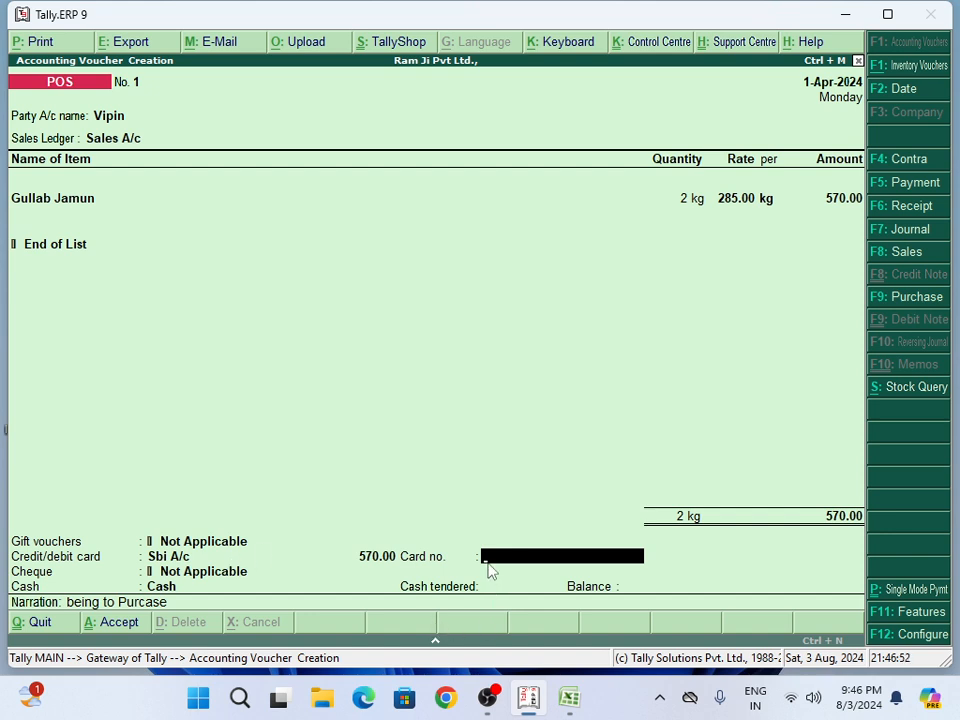
pyautogui.write('546')
pyautogui.press('Return')
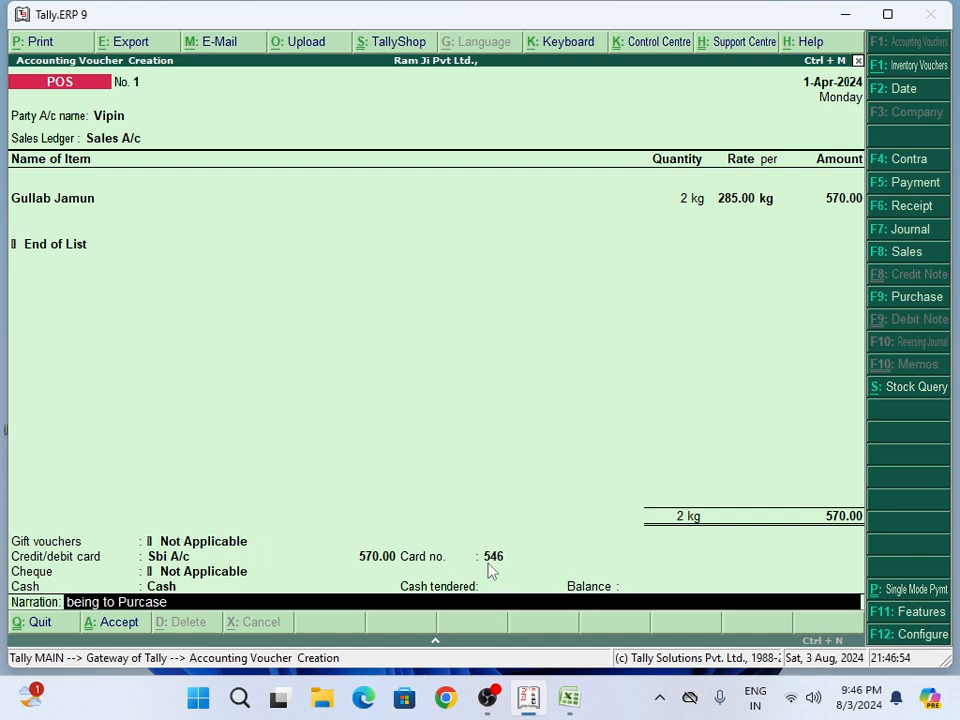
pyautogui.press('Return')
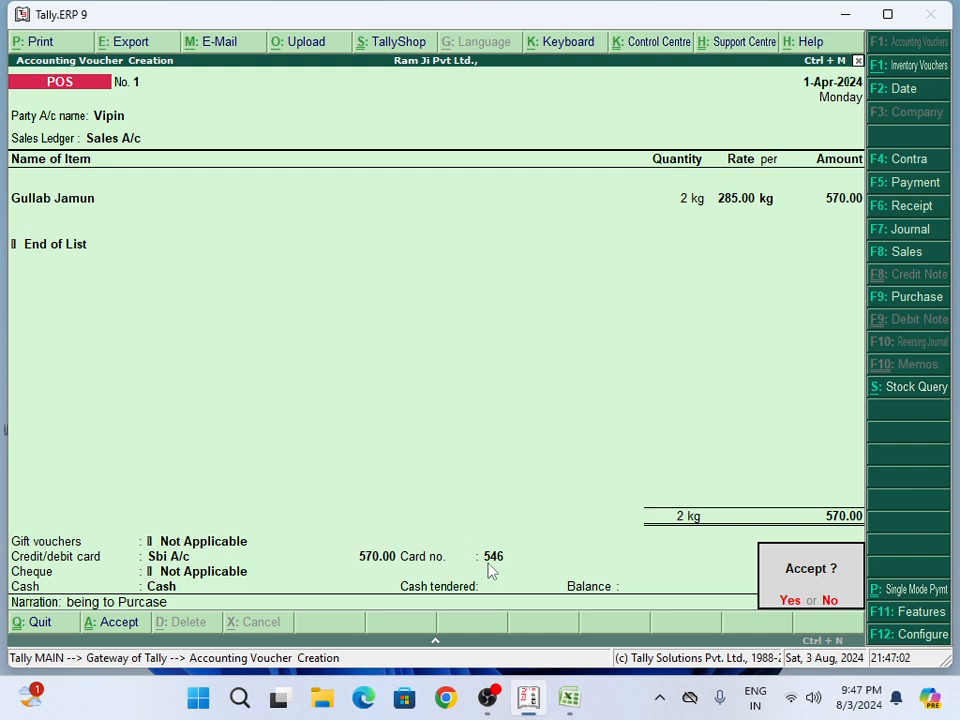
# Step: Decline saving the voucher and set its credit/debit card ledger to Not Applicable
pyautogui.press('n')
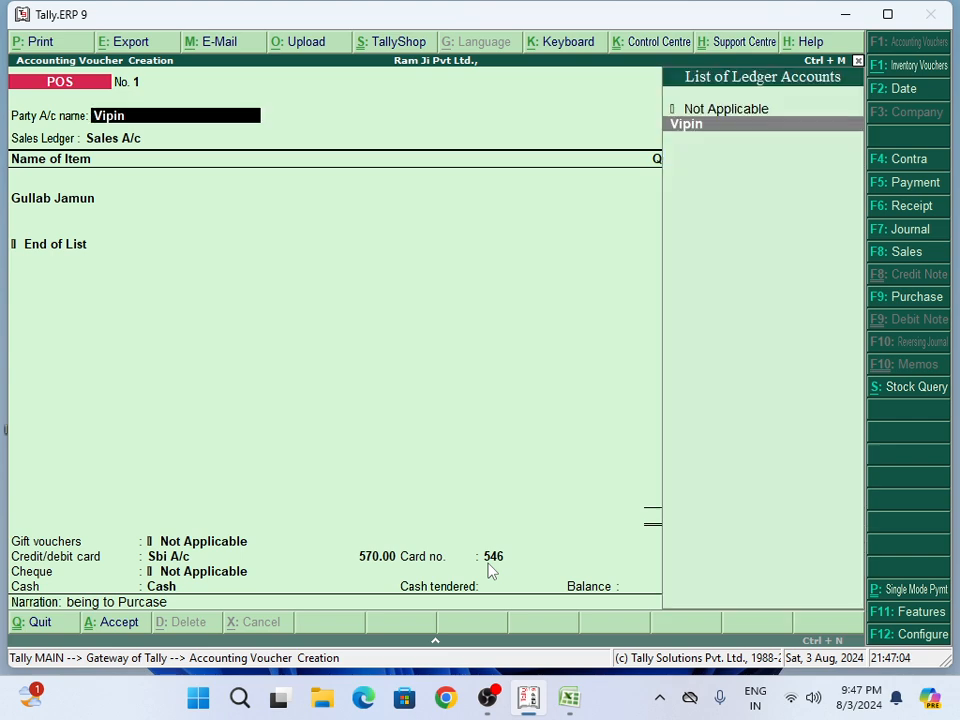
pyautogui.press('Return')
pyautogui.press('Return')
pyautogui.press('Return')
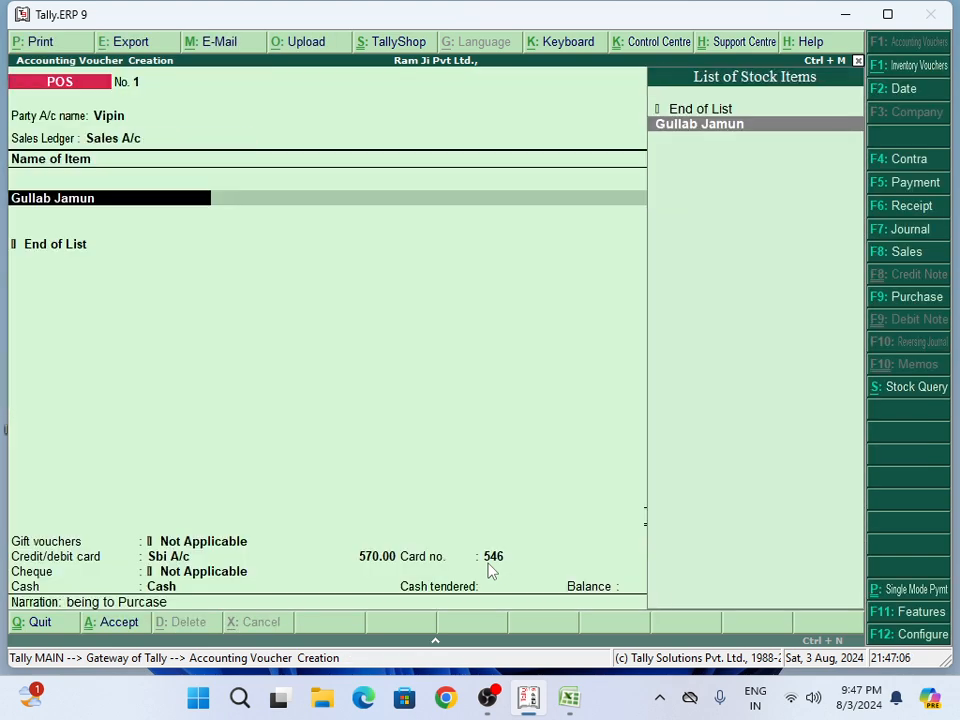
pyautogui.press('Return')
pyautogui.press('Return')
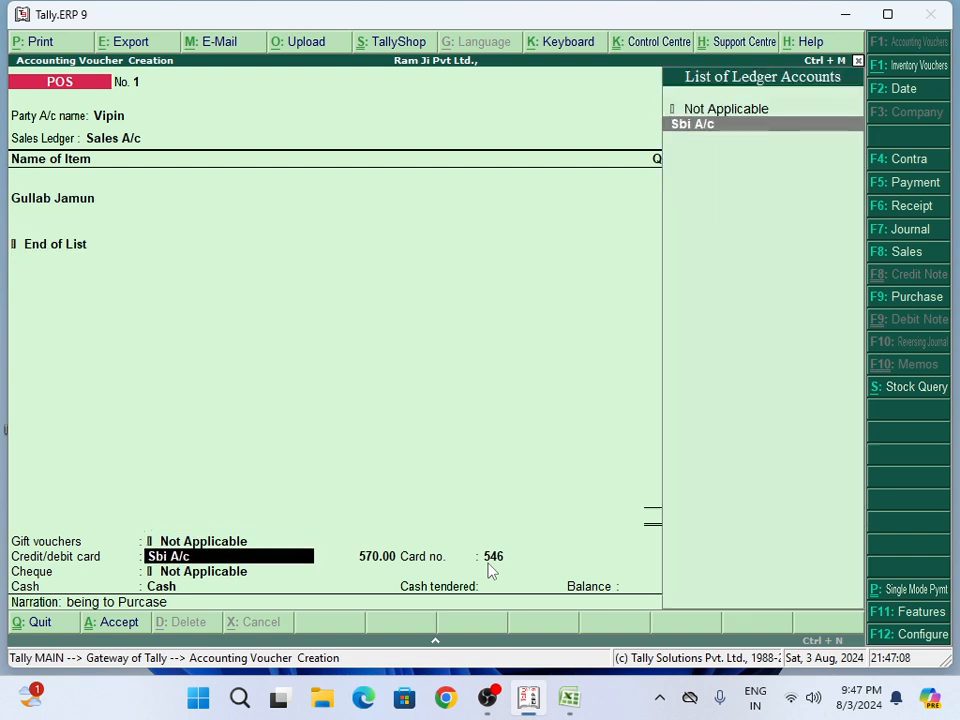
pyautogui.press('Up')
pyautogui.press('Return')
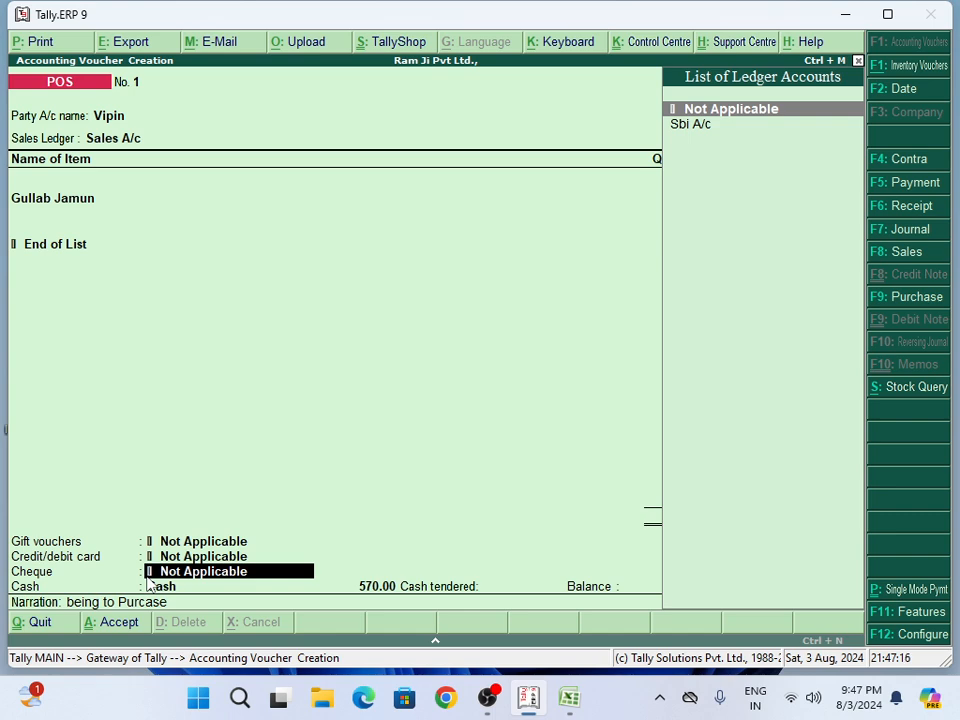
# Step: For the cheque payment, start a new ledger named Pnb A/c under Bank Accounts
pyautogui.hotkey('alt', 'c')
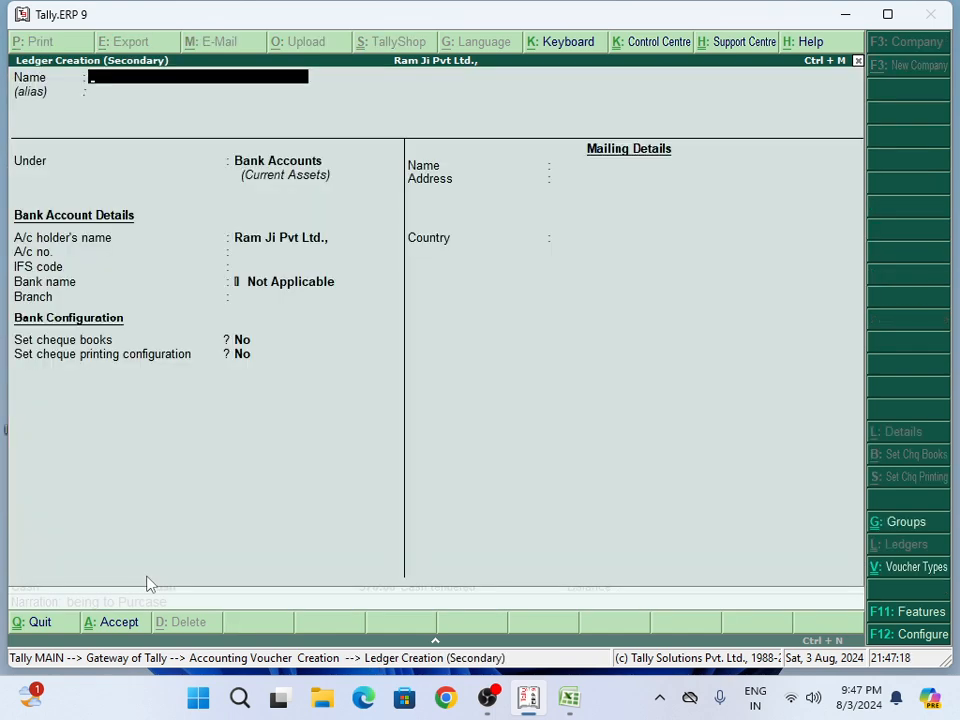
pyautogui.write('Pnb A/c')
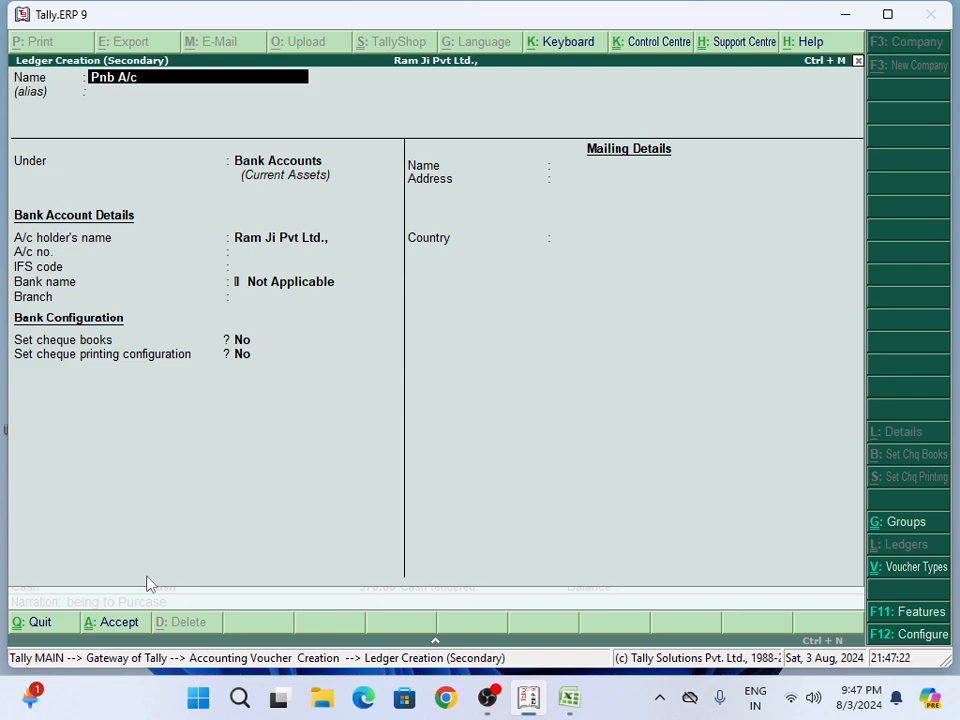
pyautogui.press('Return')
pyautogui.press('Return')
pyautogui.write('B')
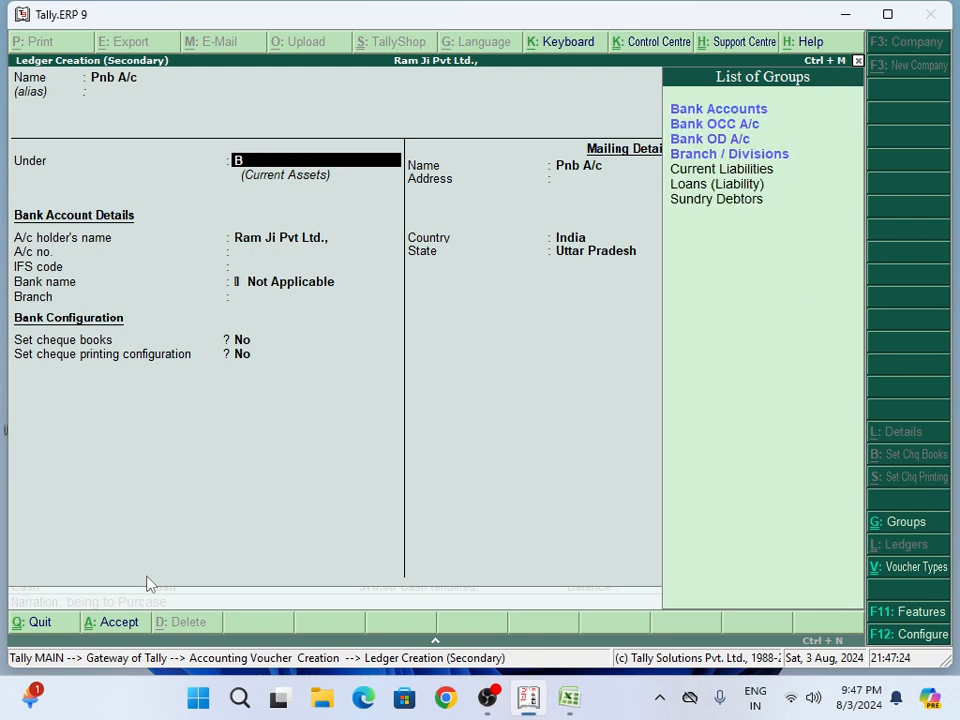
pyautogui.press('Return')
# Step: Save the Pnb A/c ledger with its default bank and mailing details, and use it for the cheque payment
pyautogui.press('Return')
pyautogui.press('Return')
pyautogui.press('Return')
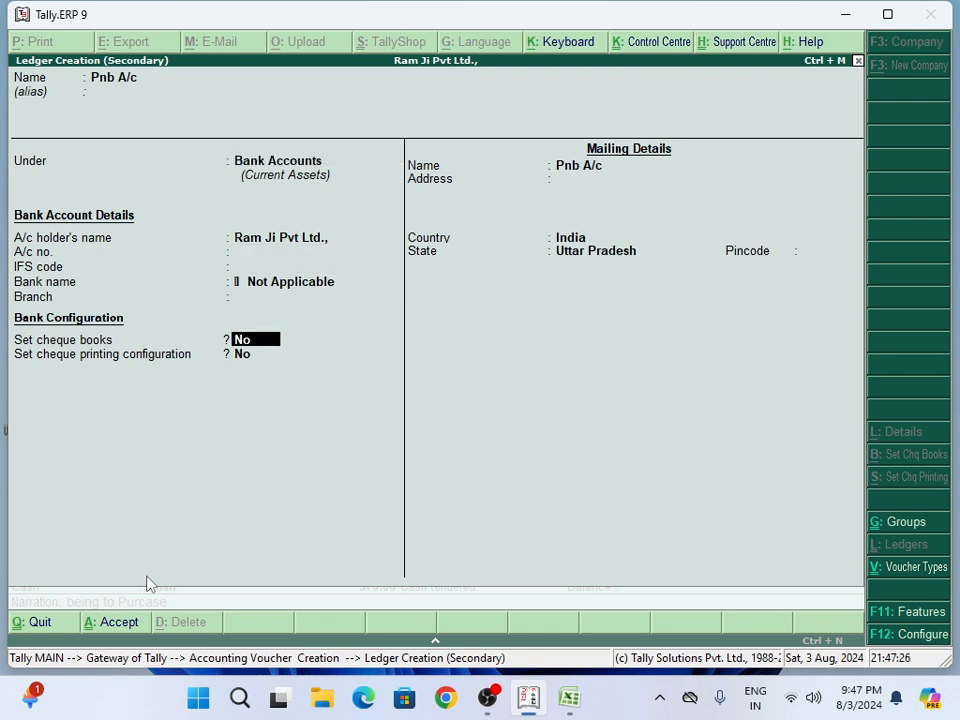
pyautogui.press('Return')
pyautogui.press('Return')
pyautogui.press('Return')
pyautogui.press('Return')
pyautogui.press('Return')
pyautogui.press('Return')
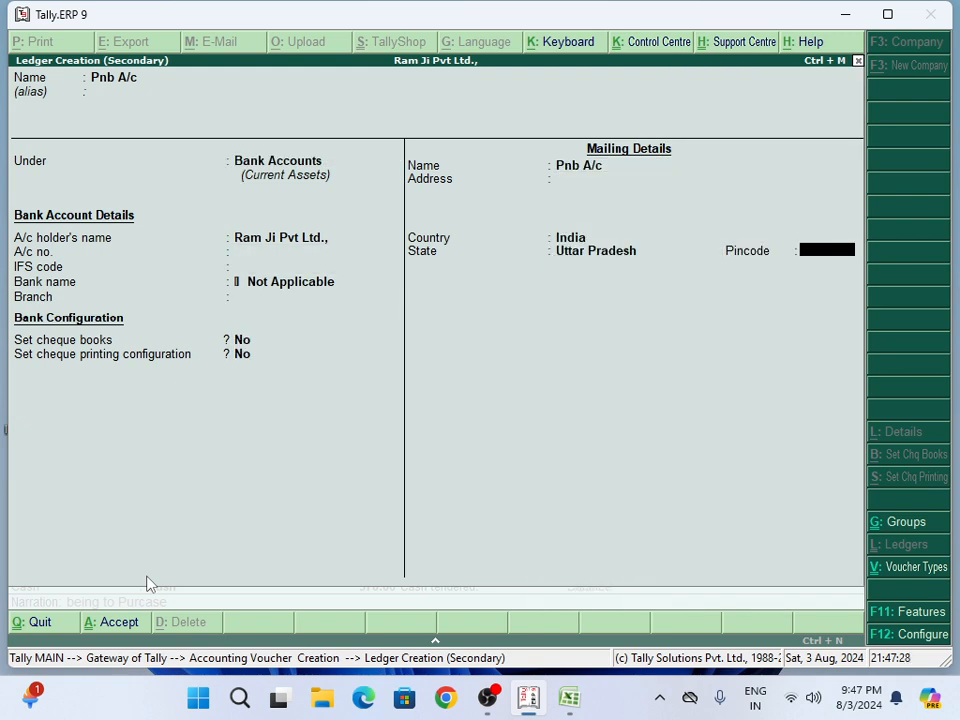
pyautogui.press('Return')
pyautogui.press('Return')
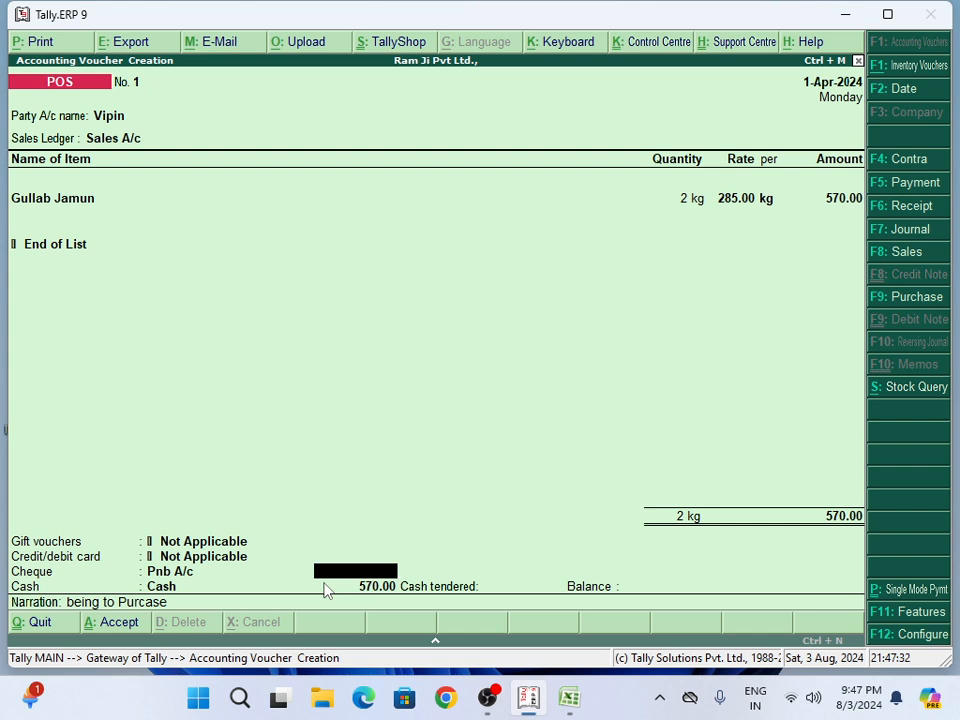
# Step: Allocate 570 to the cheque payment, enter Pnb as the bank name and fill in the cheque number
pyautogui.write('570')
pyautogui.press('Return')
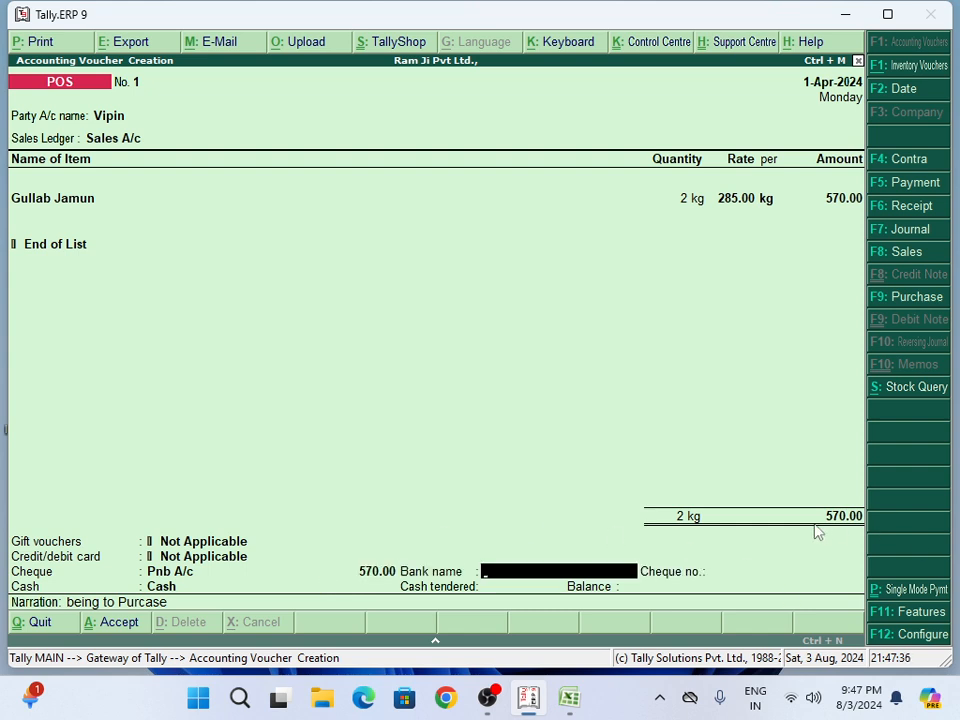
pyautogui.write('Pnb')
pyautogui.press('Return')
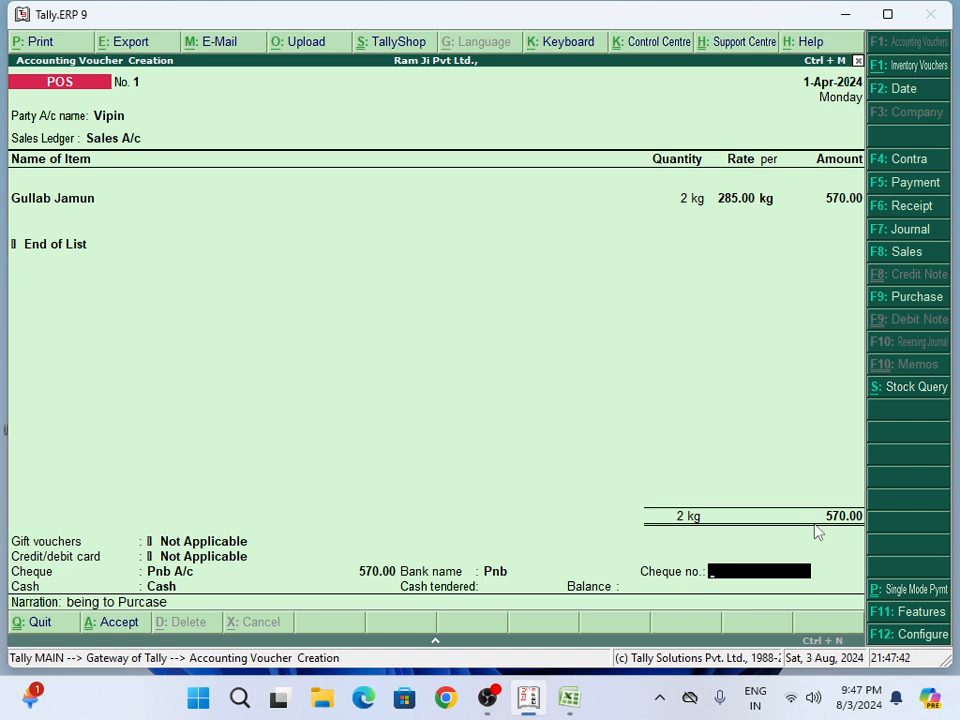
pyautogui.write('4587')
pyautogui.press('Return')
pyautogui.press('Return')
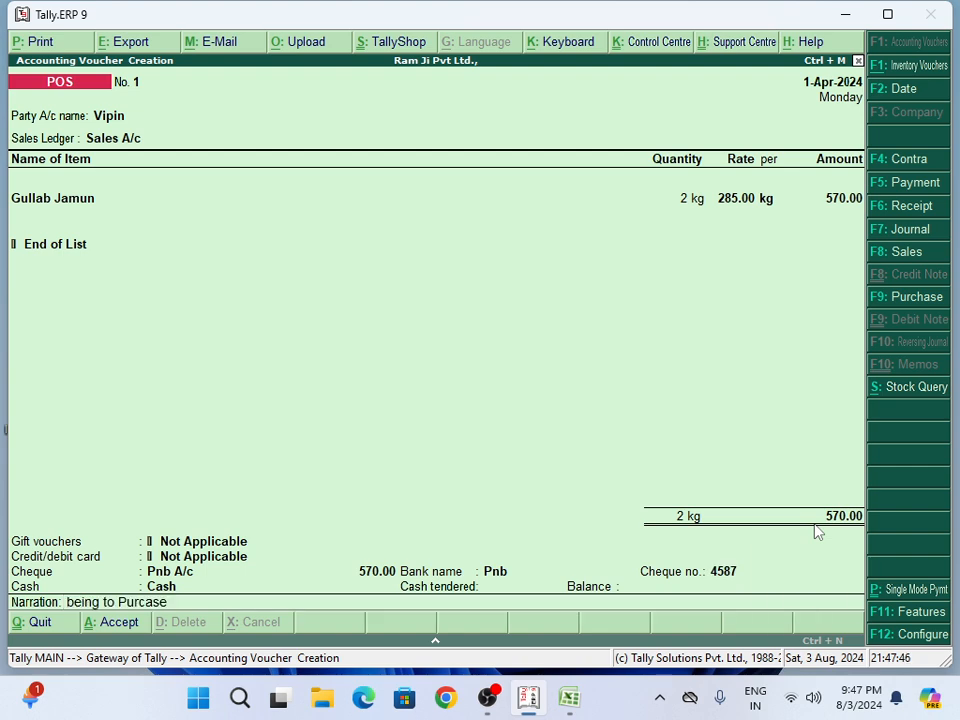
# Step: Decline saving the POS voucher and keep its party, sales ledger, Gullab Jamun item and gift voucher entries
pyautogui.press('n')
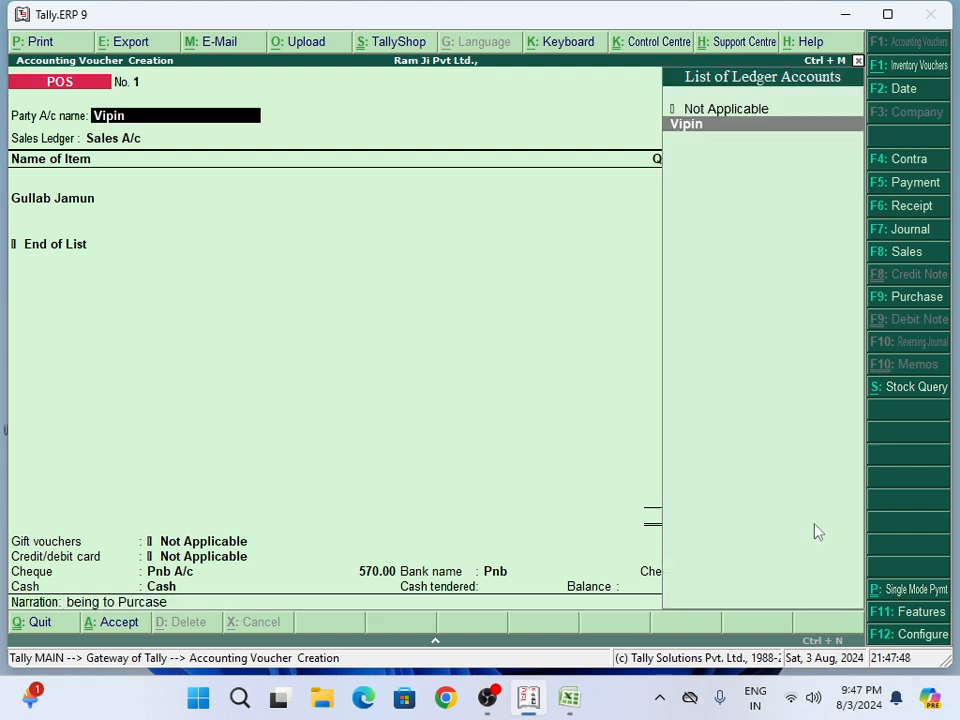
pyautogui.press('Return')
pyautogui.press('Return')
pyautogui.press('Return')
pyautogui.press('Return')
pyautogui.press('Return')
pyautogui.press('Return')
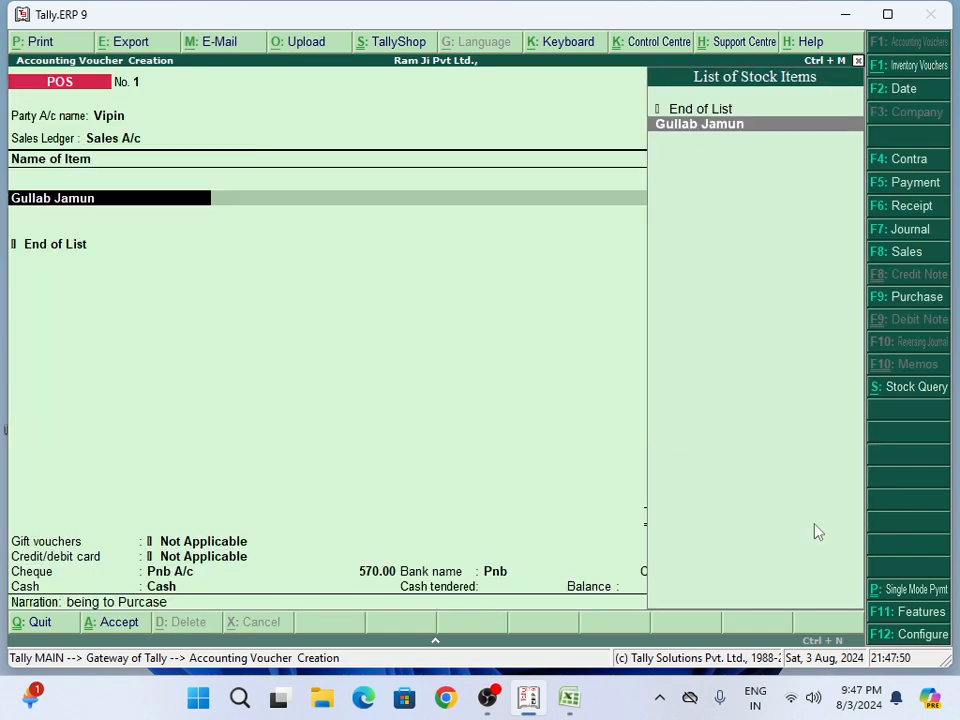
pyautogui.press('Return')
pyautogui.press('Return')
pyautogui.press('Return')
pyautogui.press('Return')
pyautogui.press('Return')
pyautogui.press('Return')
pyautogui.press('Return')
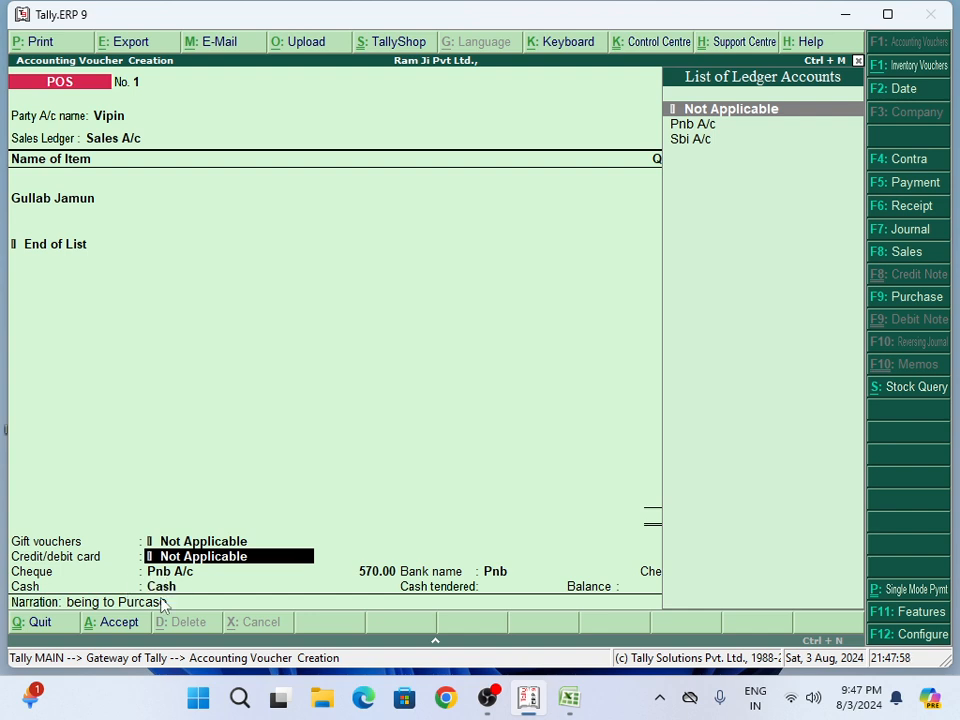
# Step: Keep the credit/debit card ledger as Not Applicable, set the cheque ledger to Not Applicable and retain Cash as the payment ledger
pyautogui.press('Return')
pyautogui.press('Up')
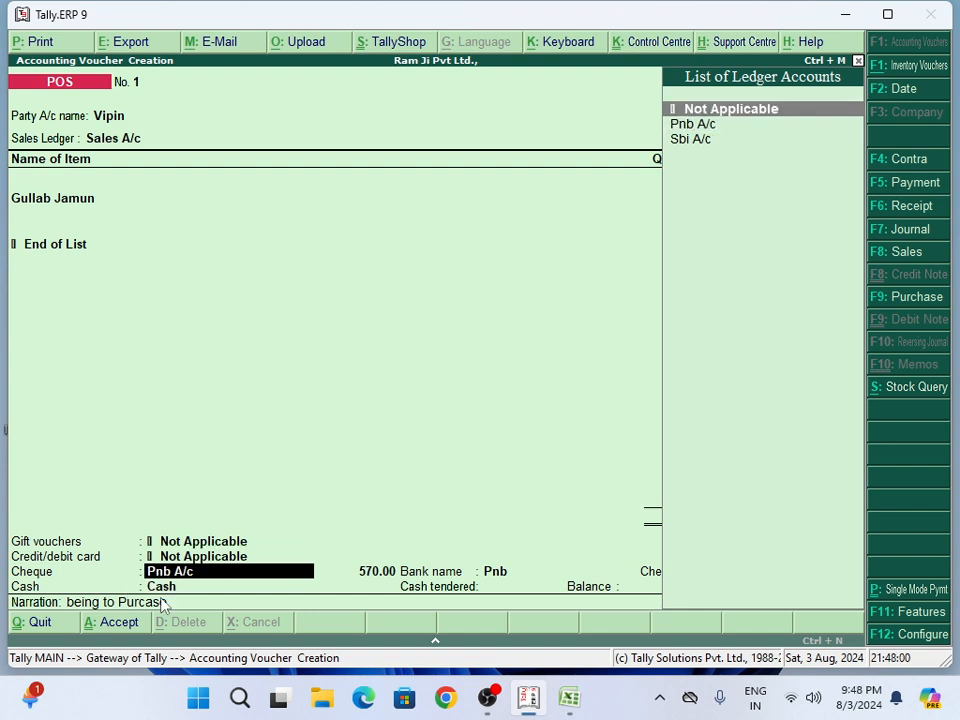
pyautogui.press('Return')
pyautogui.press('Return')
pyautogui.press('Return')
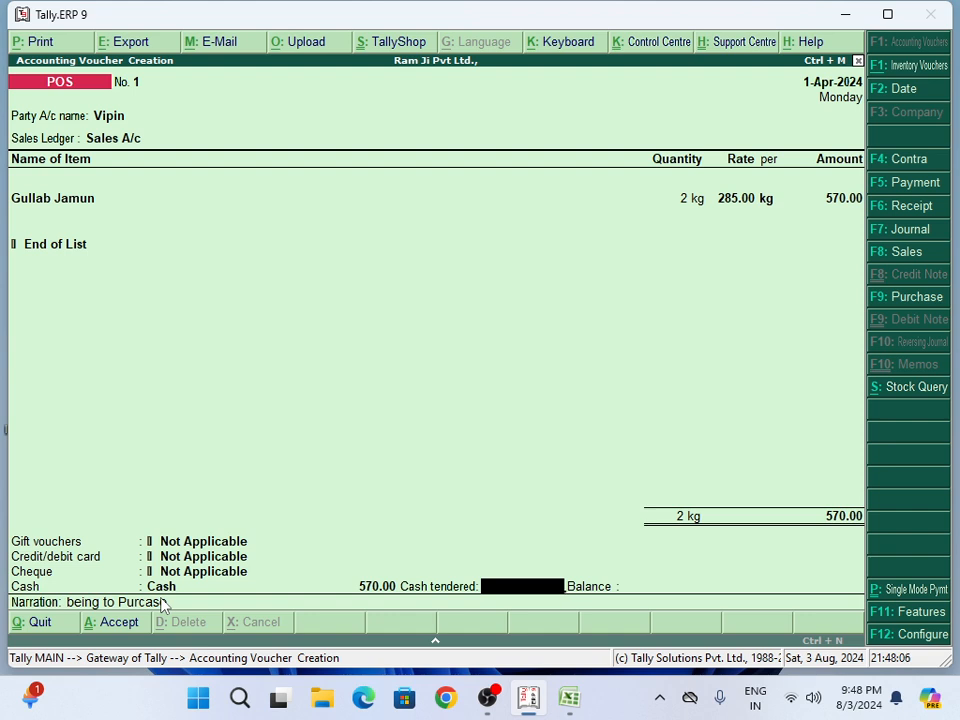
# Step: Set the cash tendered to 570 and keep the existing narration
pyautogui.write('cash')
pyautogui.press('BackSpace')
pyautogui.press('BackSpace')
pyautogui.press('BackSpace')
pyautogui.press('BackSpace')
pyautogui.write('570')
pyautogui.press('Return')
pyautogui.press('Return')
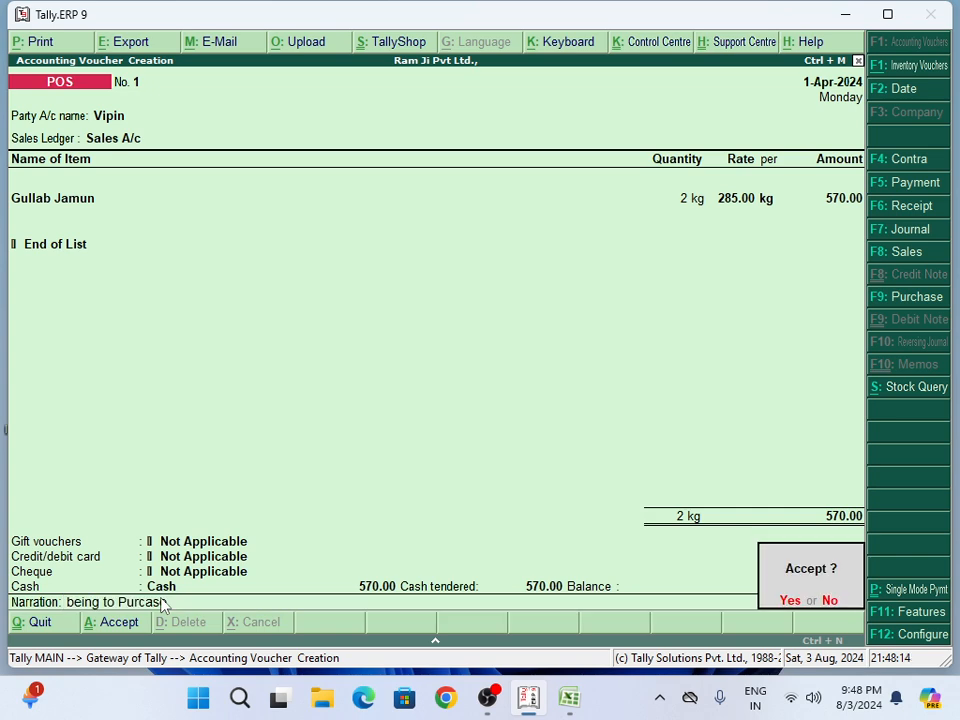
# Step: Save the POS voucher, sending its invoice to Microsoft Print to PDF but cancelling the PDF file save
pyautogui.press('Return')
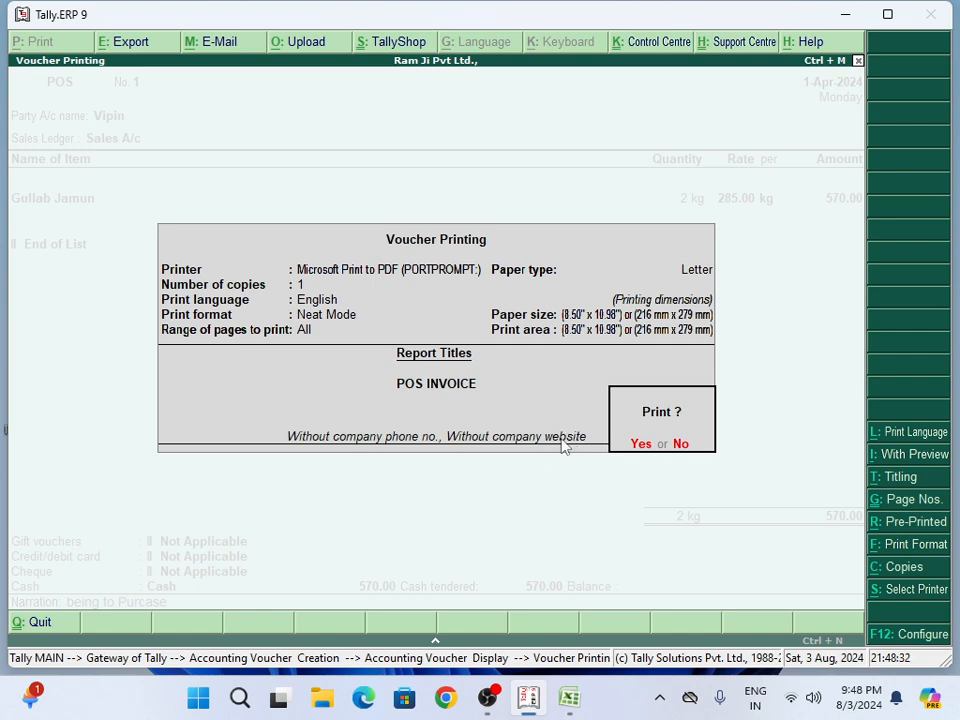
pyautogui.press('Return')
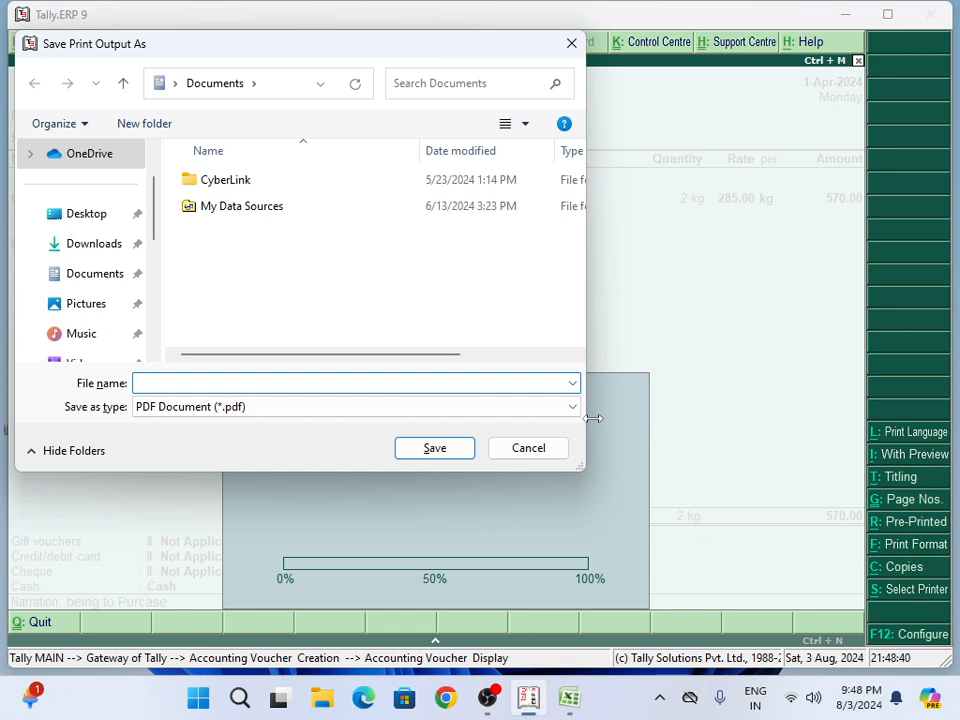
pyautogui.press('Escape')
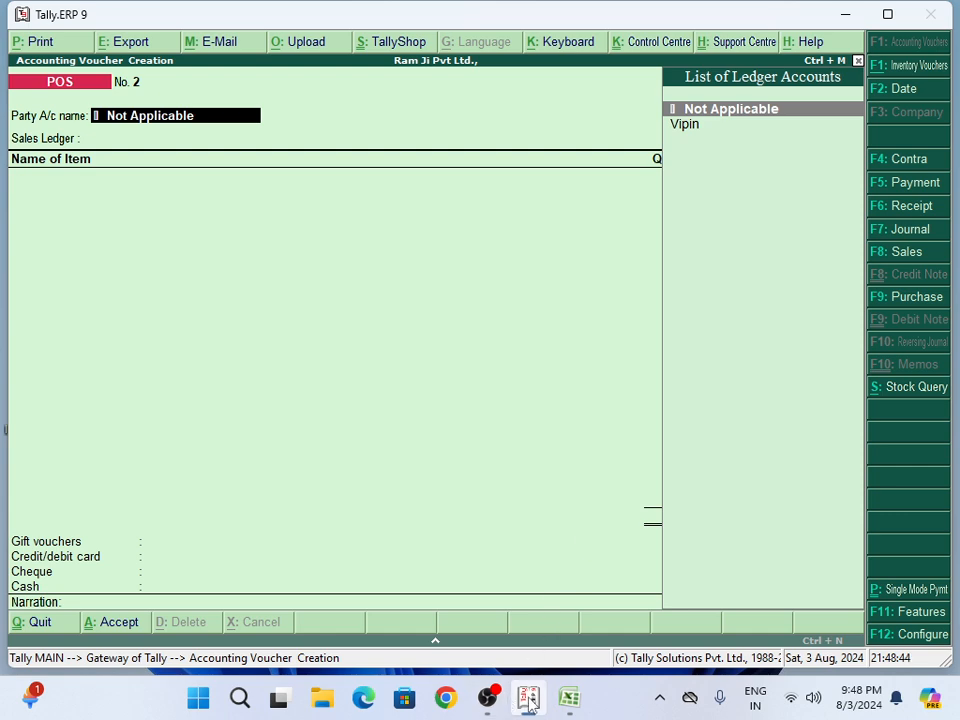
# Step: Switch to Microsoft Excel and view the Point On Sale title on Sheet5
pyautogui.moveTo(566, 708)
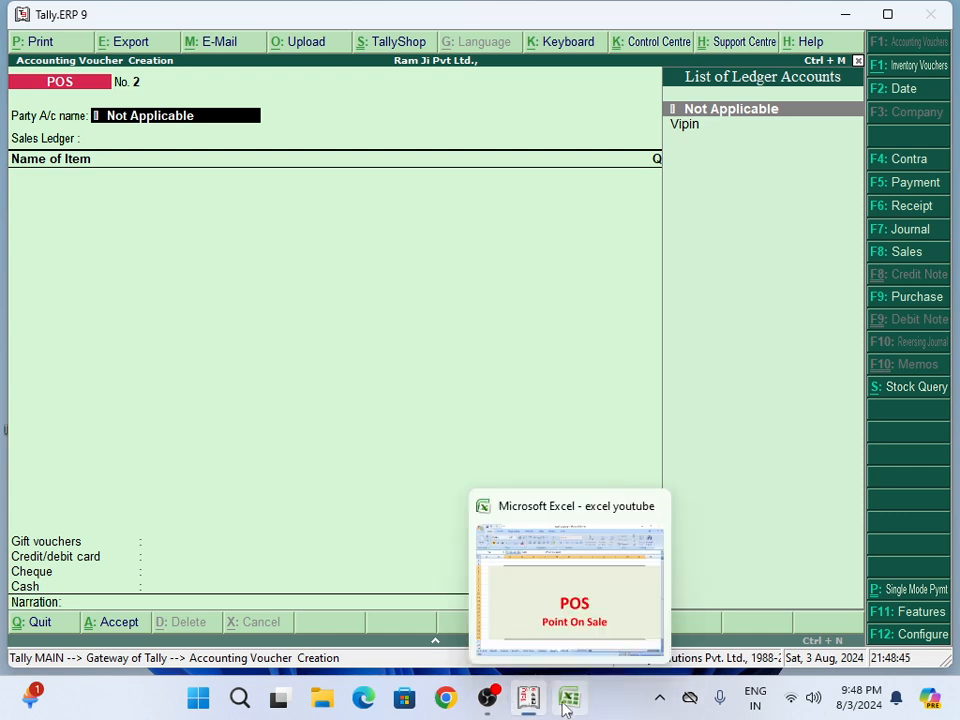
pyautogui.click(546, 607)
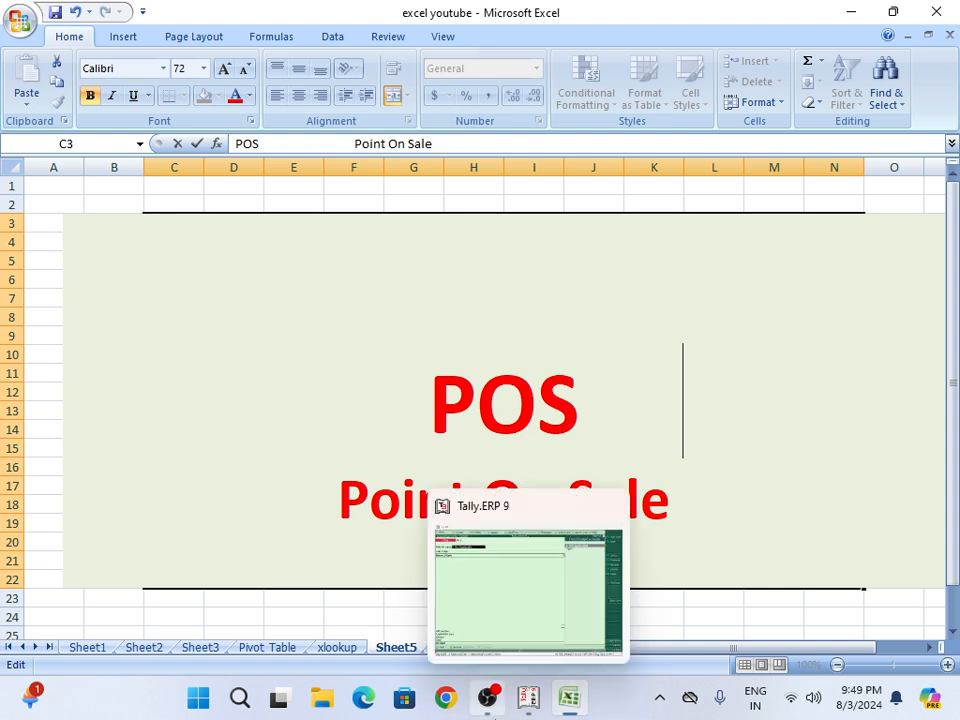
pyautogui.click(489, 700)
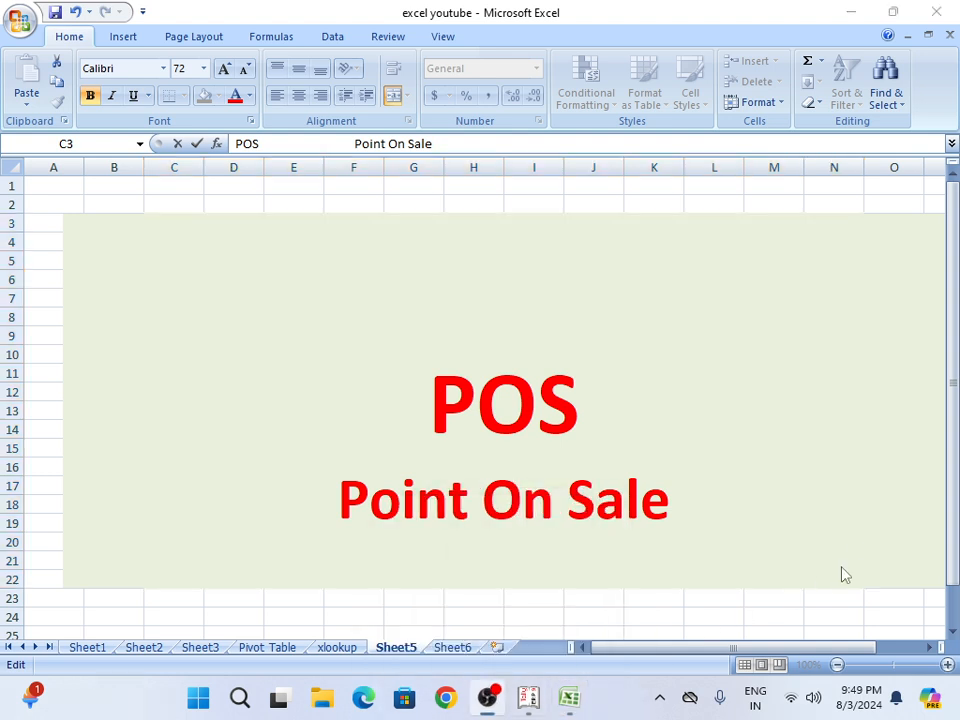